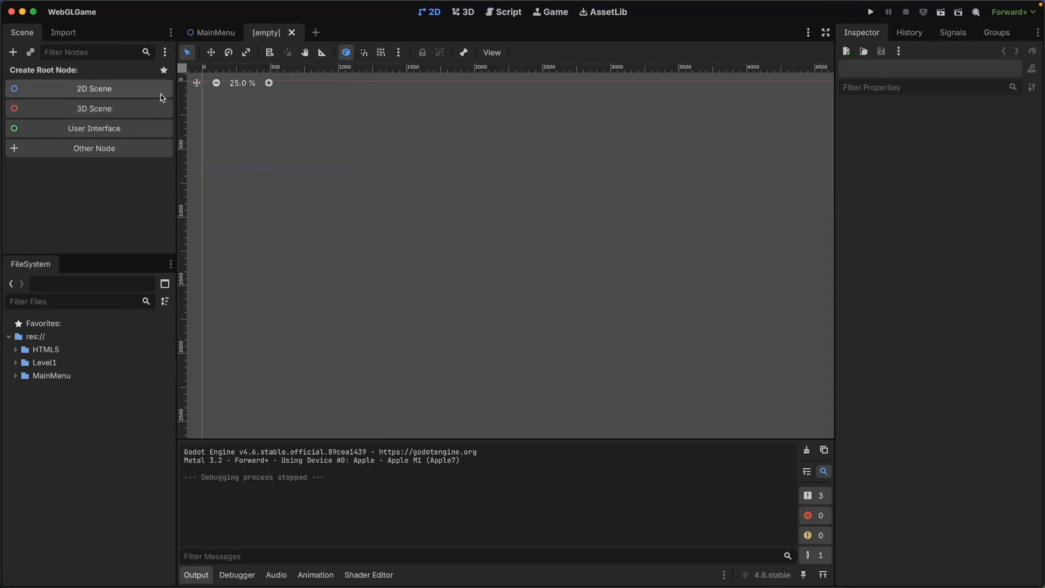
# - Create a StaticBody2D as the new scene's root node and rename it Obstacle
pyautogui.click(152, 152)
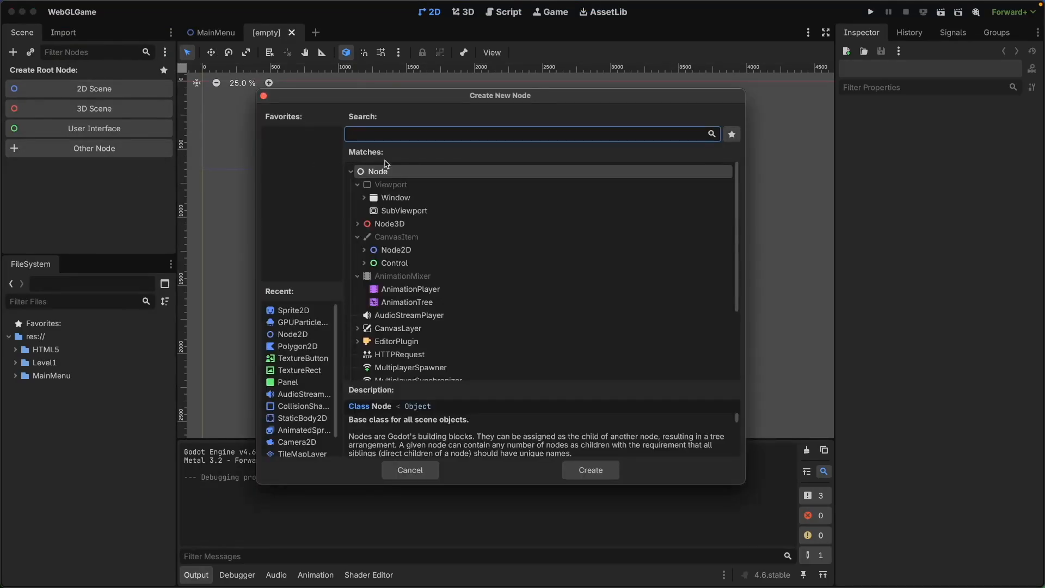
pyautogui.write('static')
pyautogui.click(591, 470)
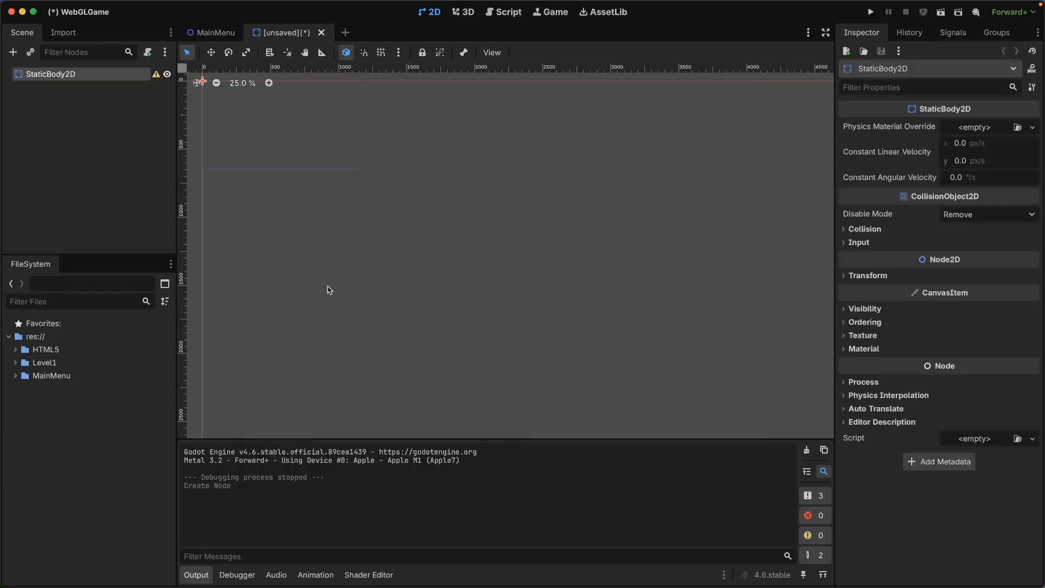
pyautogui.rightClick(76, 75)
pyautogui.click(115, 175)
pyautogui.write('obsga')
pyautogui.write('acle')
pyautogui.press('Return')
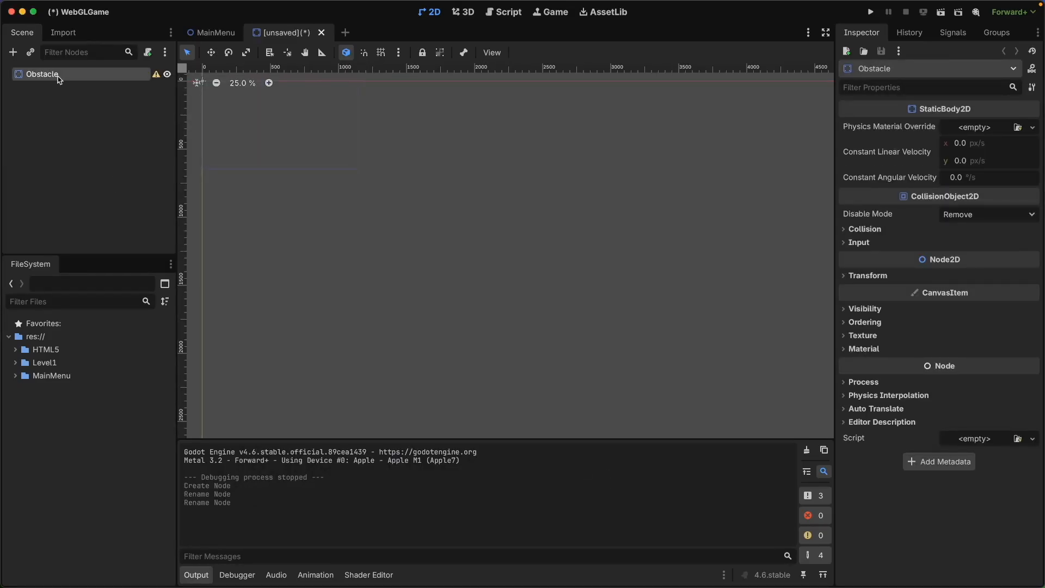
# - Add a Sprite2D child node under Obstacle
pyautogui.click(13, 52)
pyautogui.write('sprite2d')
pyautogui.press('Return')
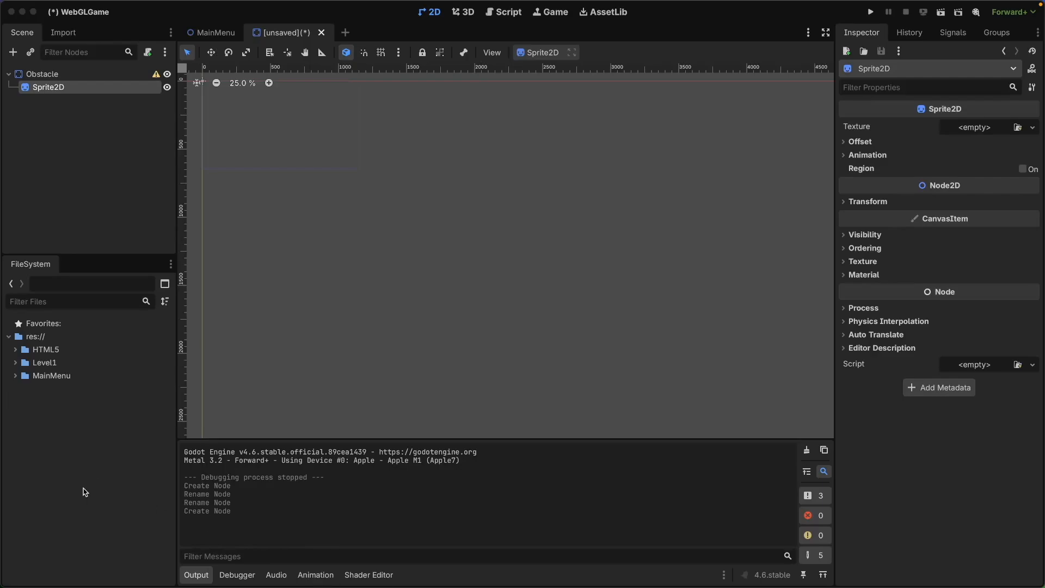
# - Bring spike.png into the project's root folder and assign it as the Sprite2D's texture
pyautogui.click(65, 391)
pyautogui.click(131, 435)
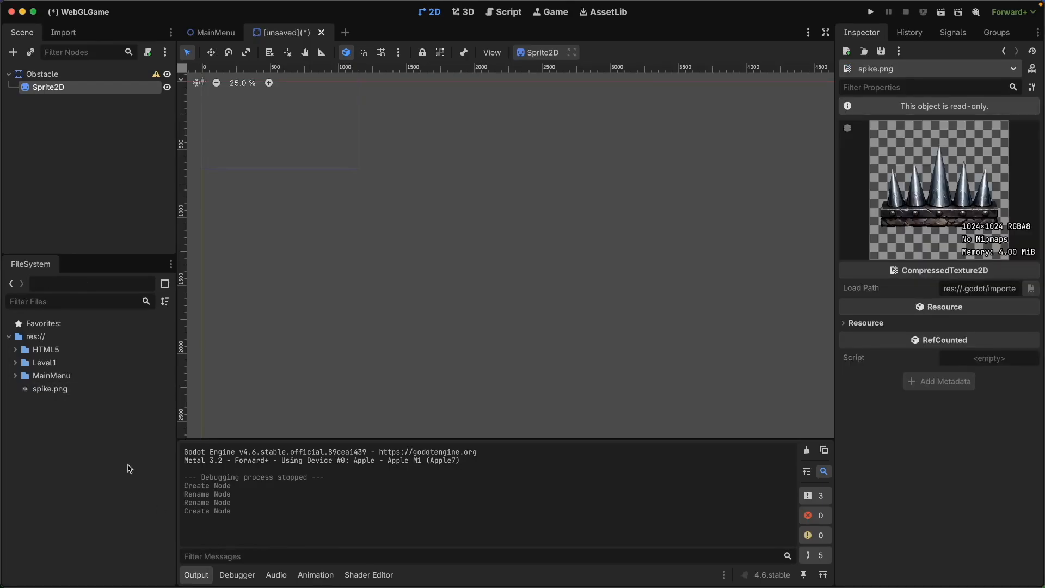
pyautogui.click(136, 94)
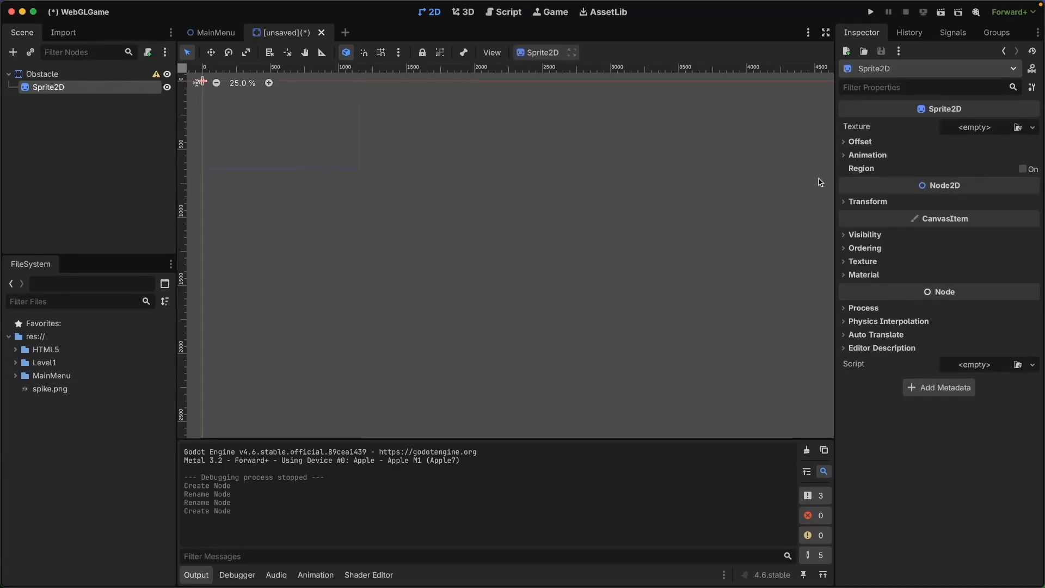
pyautogui.click(1017, 127)
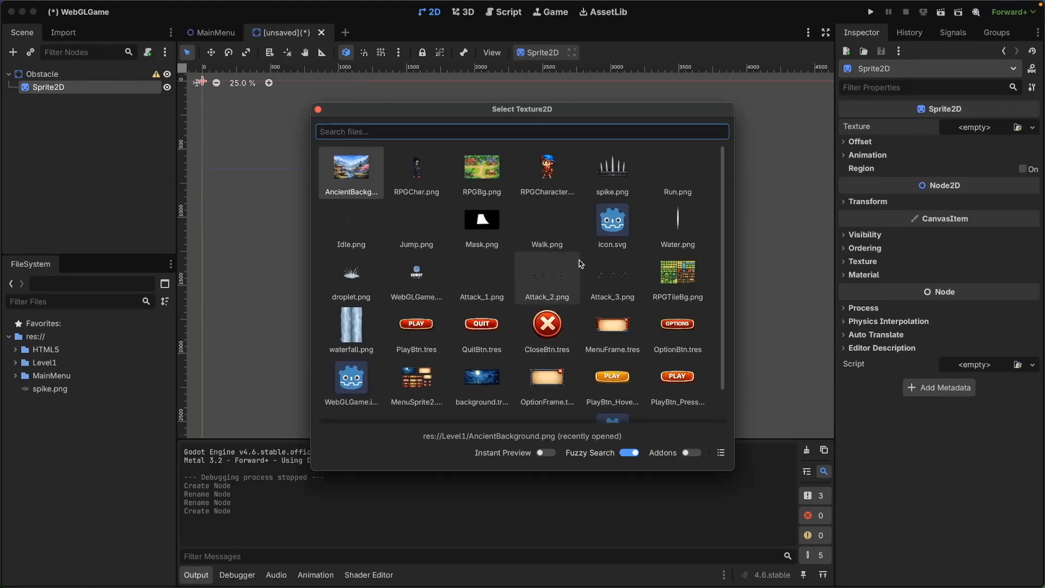
pyautogui.doubleClick(614, 168)
pyautogui.moveTo(384, 153); pyautogui.dragTo(600, 301, button='middle')
pyautogui.scroll(4, 566, 269)
pyautogui.moveTo(566, 269); pyautogui.dragTo(688, 299, button='middle')
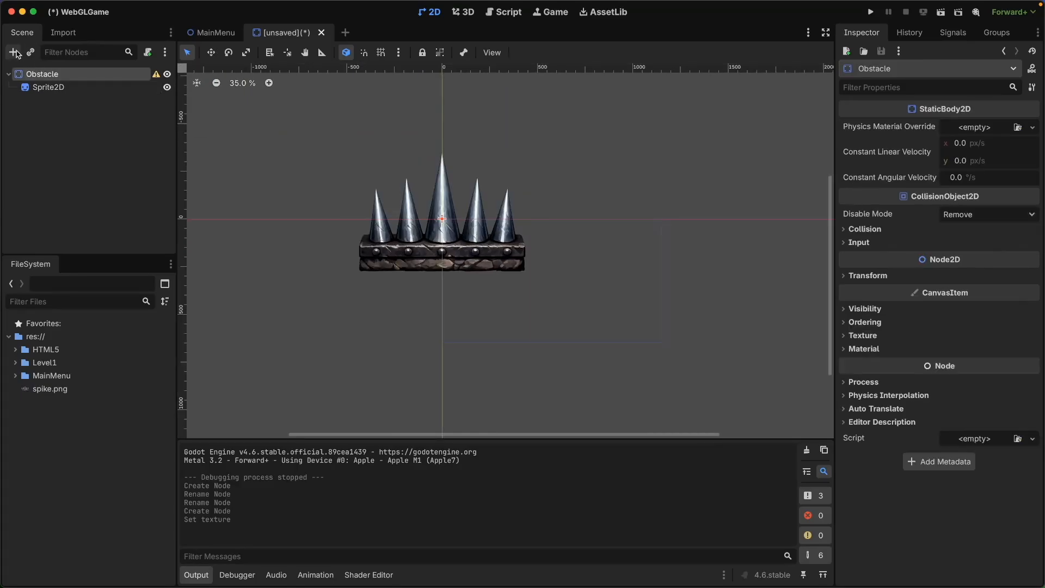
# - Add a CollisionShape2D child to Obstacle and give it a new RectangleShape2D shape
pyautogui.click(14, 53)
pyautogui.write('colli')
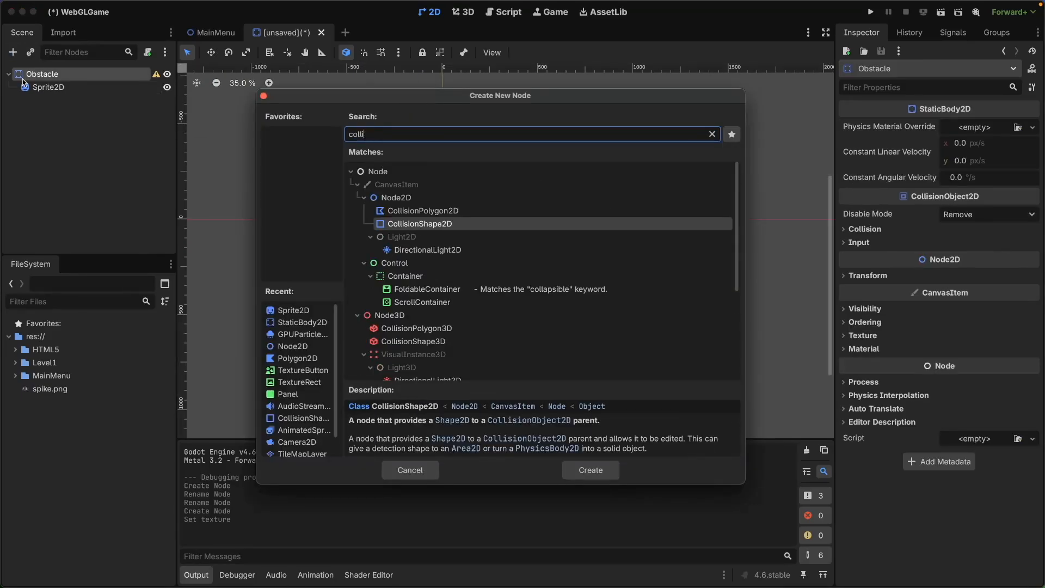
pyautogui.press('Return')
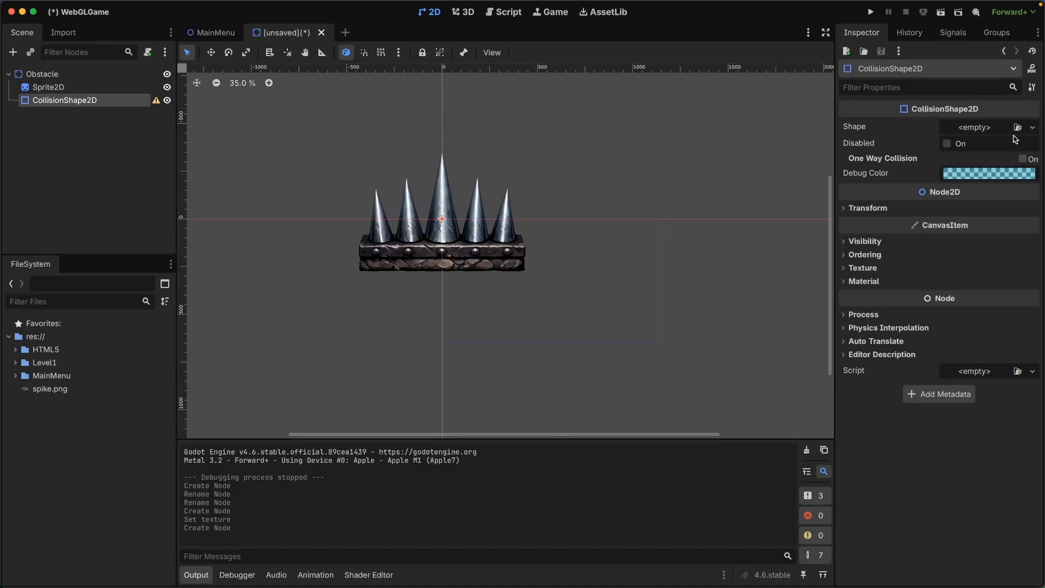
pyautogui.click(1033, 128)
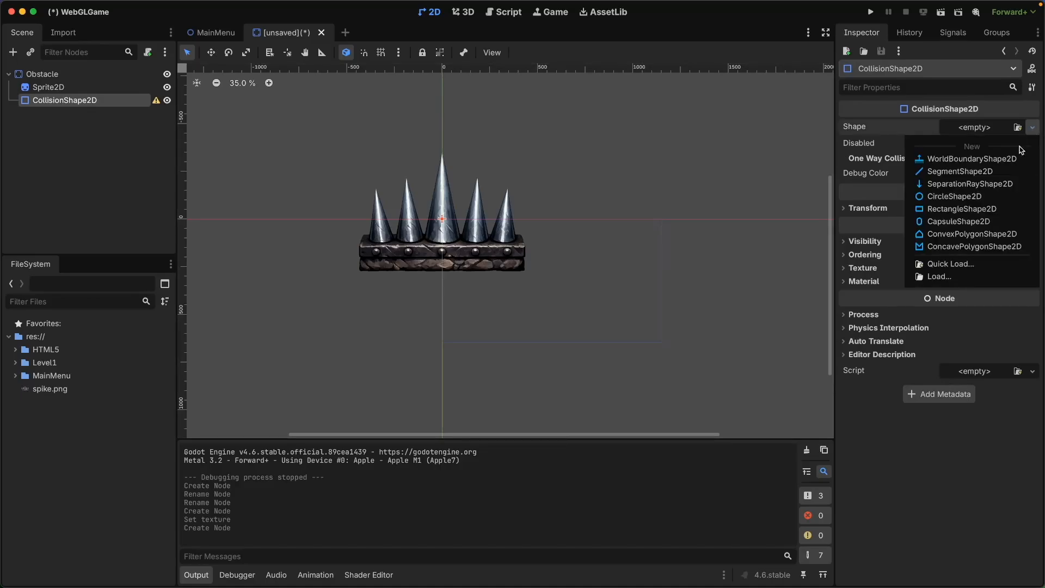
pyautogui.click(957, 209)
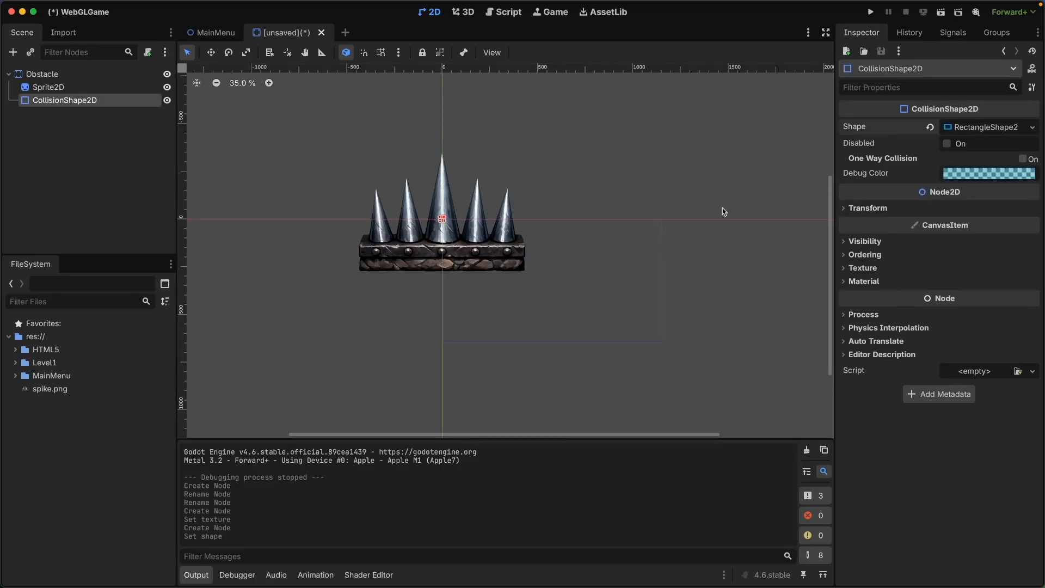
# - Resize the rectangular collision shape so it tightly covers the whole spike sprite from base to tallest tip
pyautogui.scroll(4, 448, 220)
pyautogui.moveTo(439, 220); pyautogui.dragTo(615, 329)
pyautogui.moveTo(433, 272); pyautogui.dragTo(254, 273)
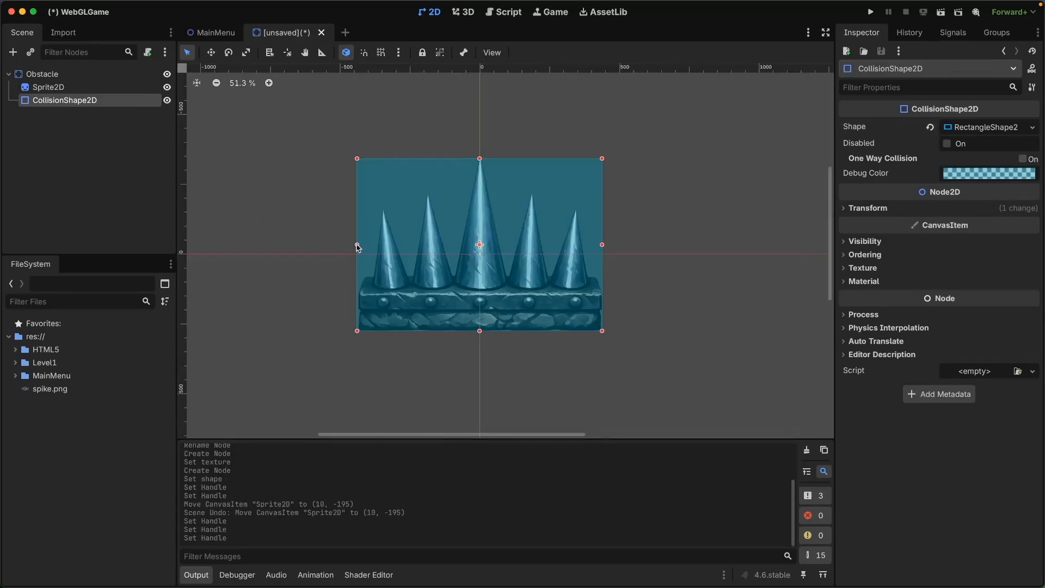
pyautogui.moveTo(358, 245); pyautogui.dragTo(358, 246)
pyautogui.moveTo(602, 245); pyautogui.dragTo(601, 248)
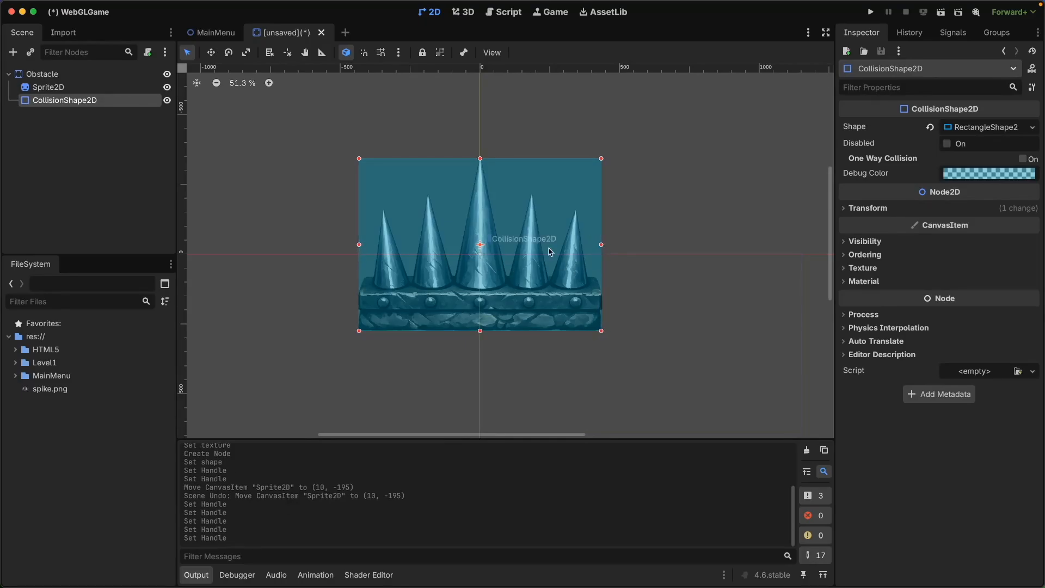
pyautogui.click(111, 168)
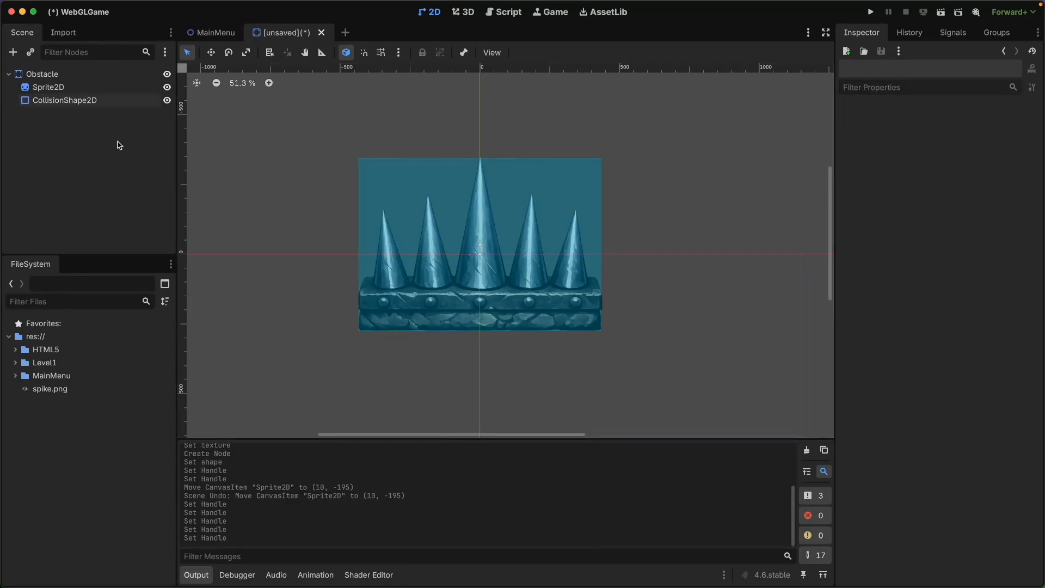
# - Save the scene as obstacle.tscn in the res:// folder
pyautogui.click(71, 6)
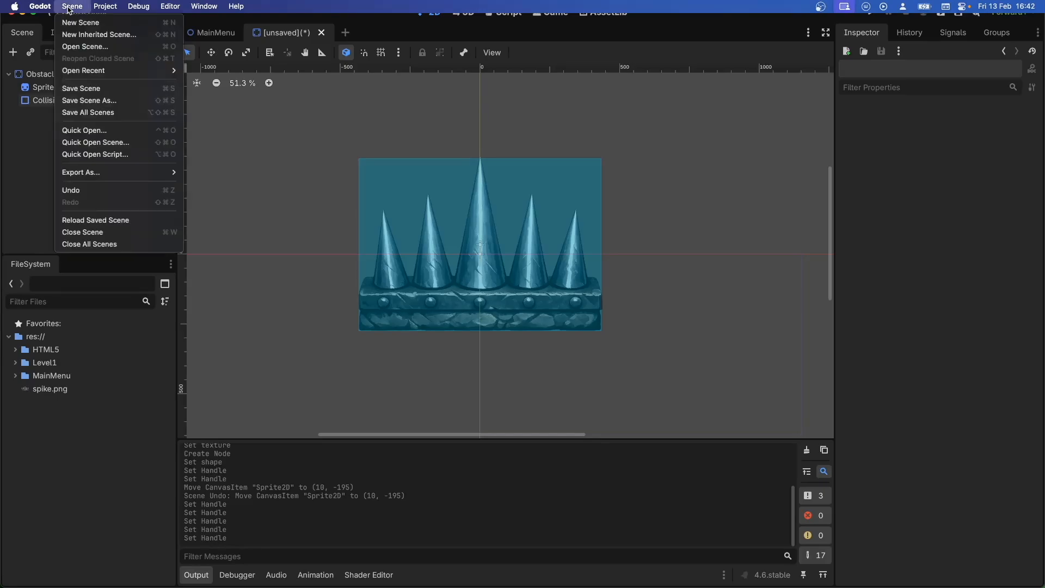
pyautogui.click(71, 101)
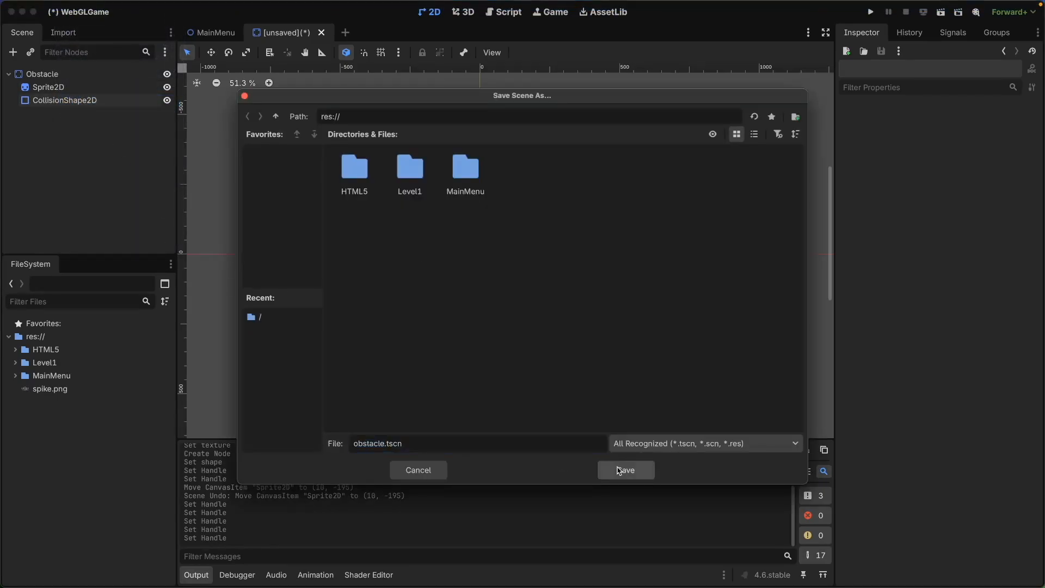
pyautogui.click(626, 470)
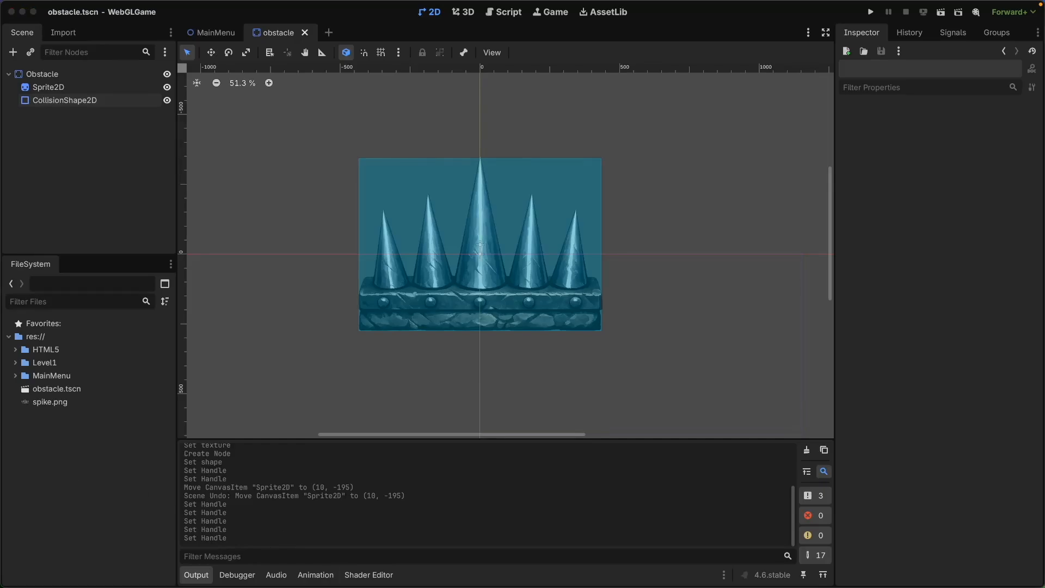
# - Open the scene Level1.tscn from the project's Level1 folder
pyautogui.doubleClick(45, 362)
pyautogui.scroll(-5, 76, 392)
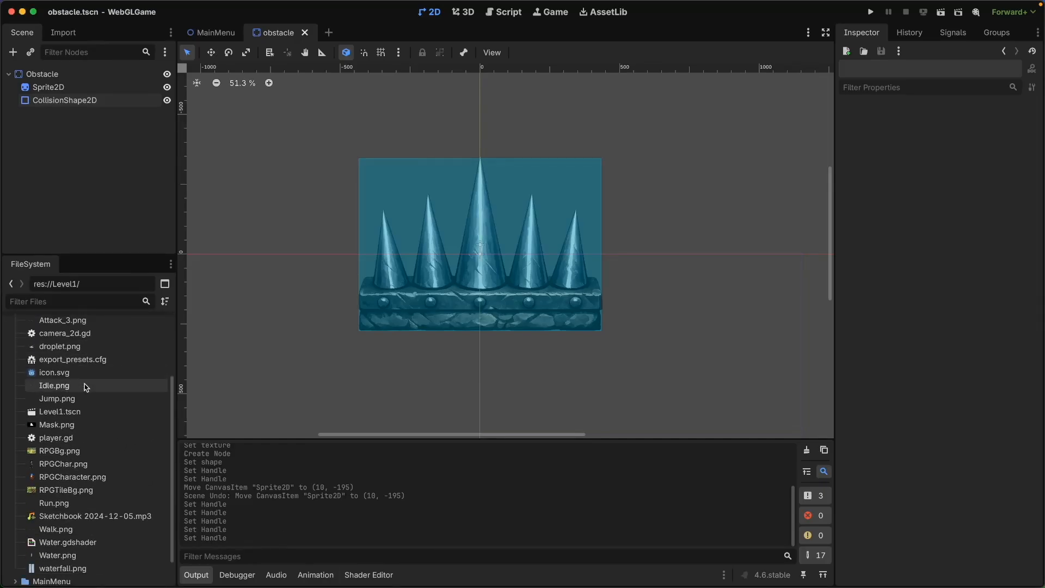
pyautogui.click(67, 412)
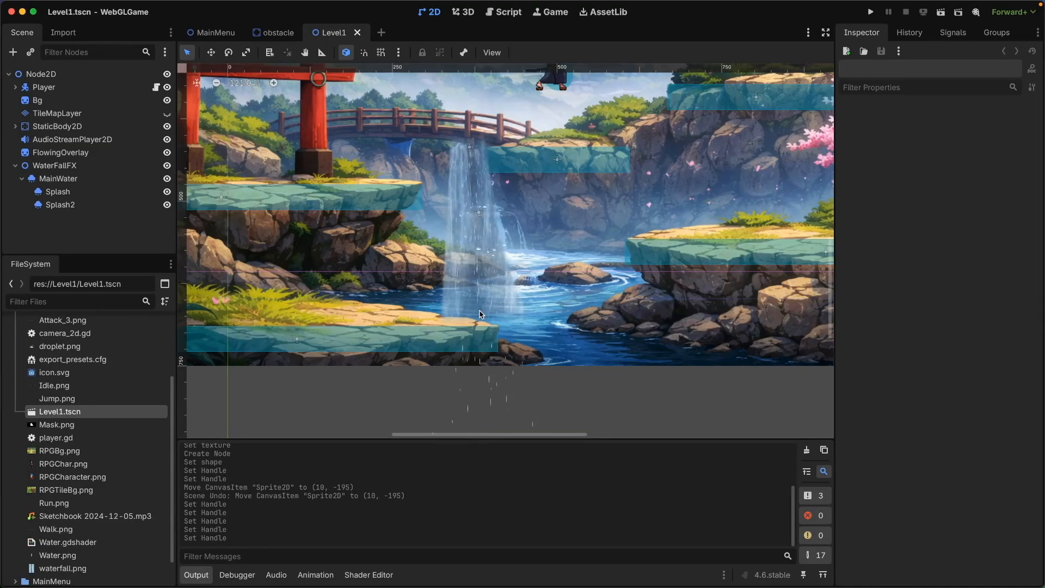
# - Place an instance of obstacle.tscn in the Level1 scene at about (429, 430)
pyautogui.scroll(-5, 525, 170)
pyautogui.moveTo(526, 170); pyautogui.dragTo(541, 259, button='middle')
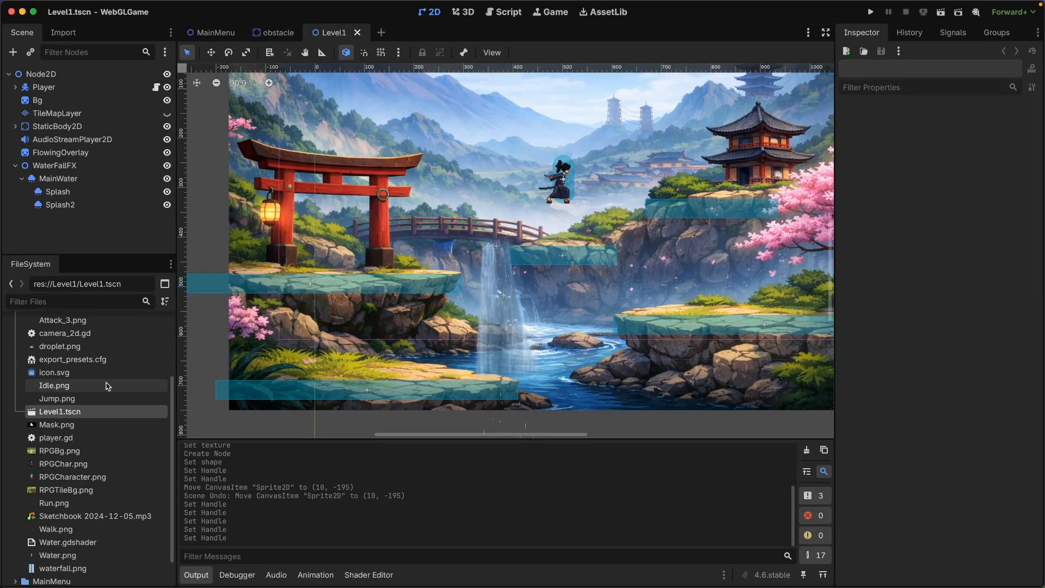
pyautogui.scroll(5, 65, 387)
pyautogui.click(17, 365)
pyautogui.moveTo(54, 389); pyautogui.dragTo(447, 274)
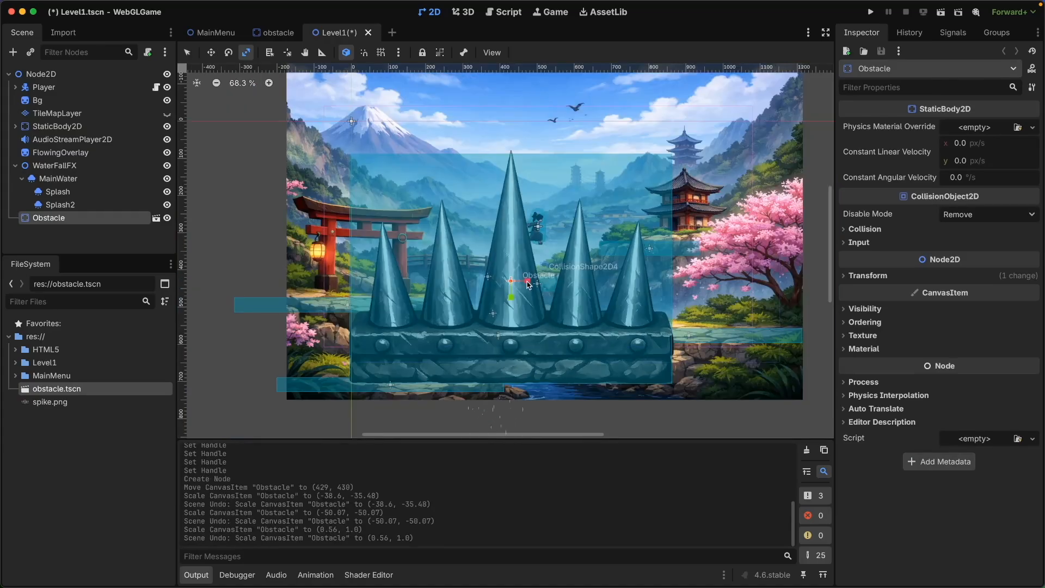
# - Shrink the obstacle to a scale of 0.12 on the ledge beside the red gate at about (188, 442), and save the level
pyautogui.moveTo(604, 332); pyautogui.dragTo(369, 334)
pyautogui.scroll(4, 540, 321)
pyautogui.scroll(2, 540, 321)
pyautogui.hscroll(-3, 541, 321)
pyautogui.press('w')
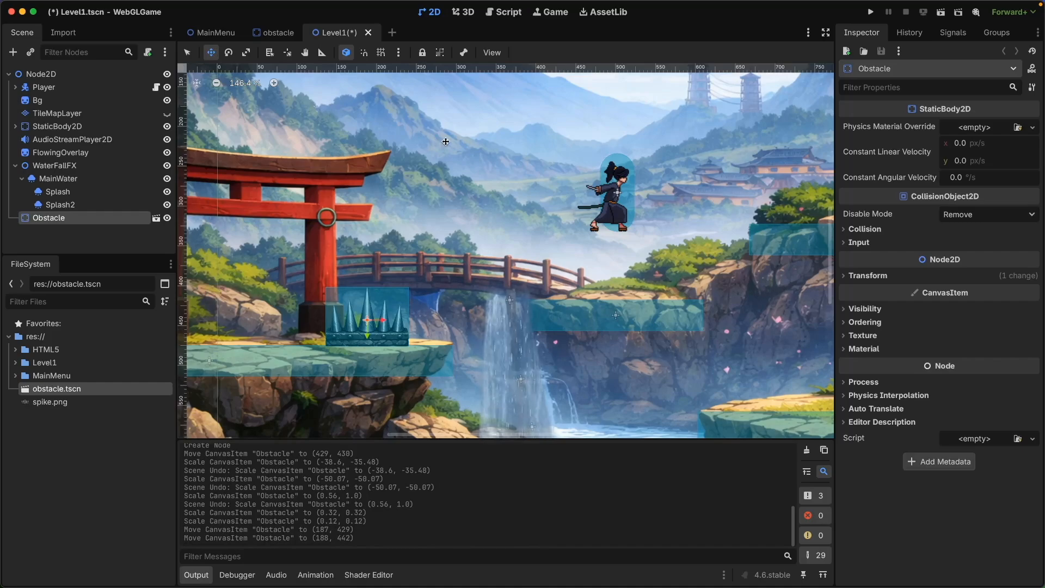
pyautogui.click(84, 74)
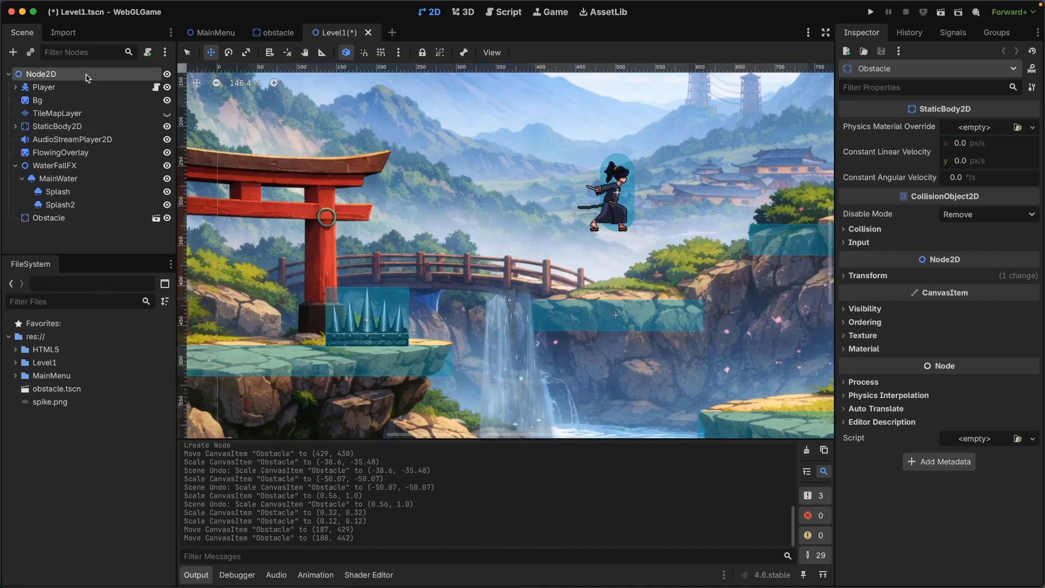
pyautogui.press('super+s')
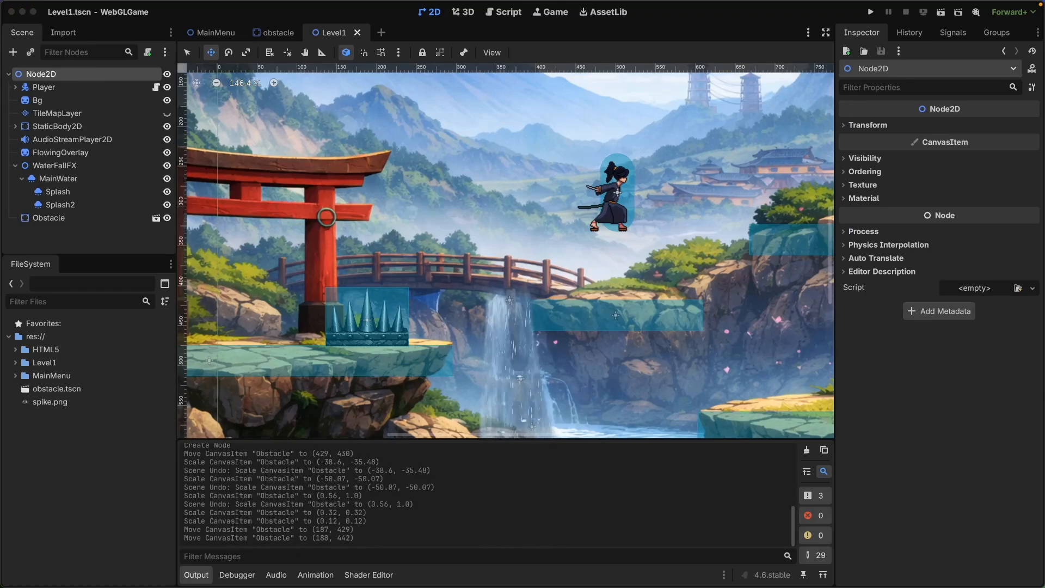
# - Open the Player node's script player.gd for editing
pyautogui.click(43, 88)
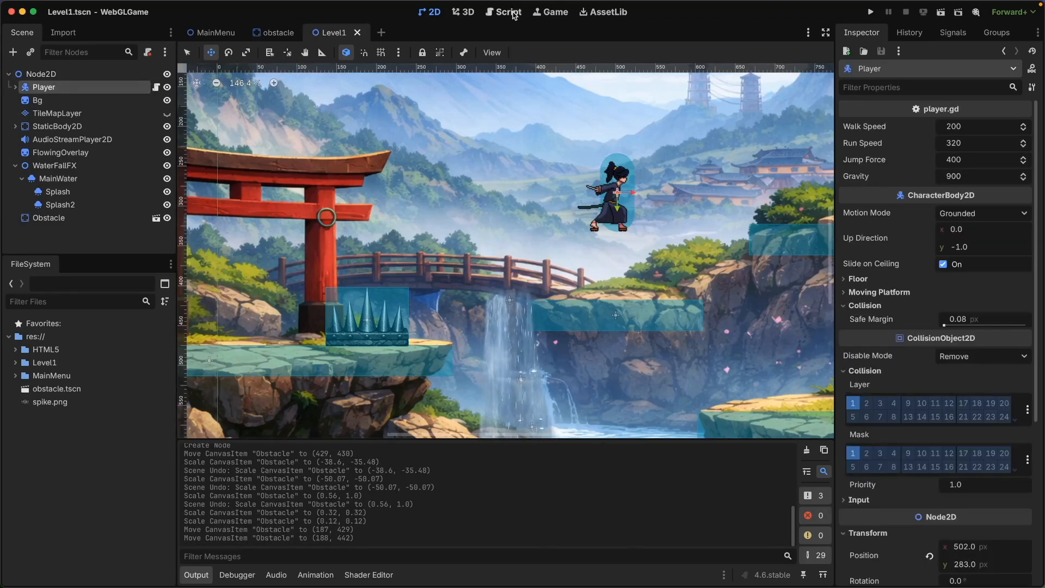
pyautogui.click(514, 15)
pyautogui.click(214, 112)
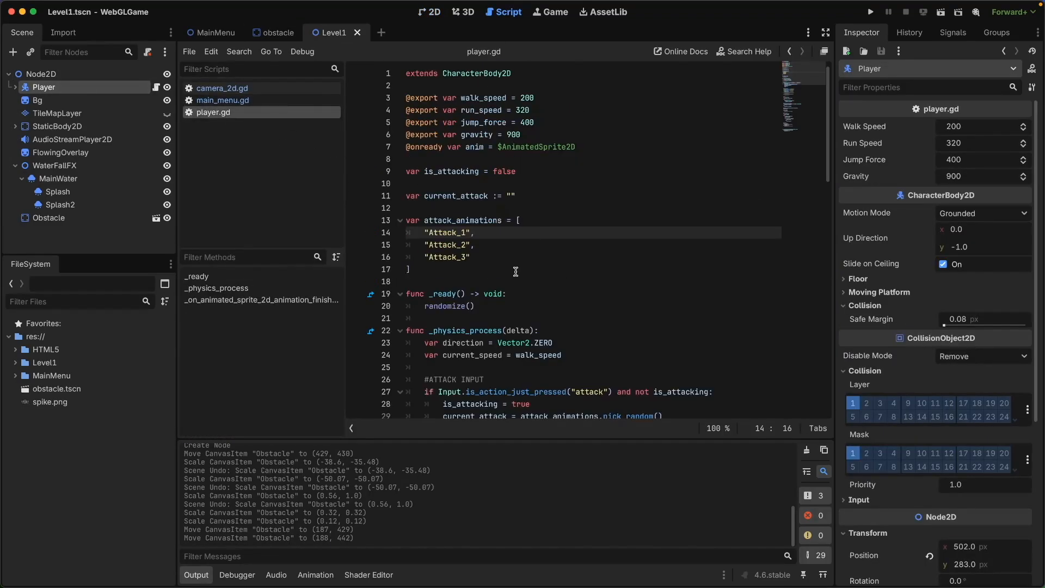
pyautogui.click(556, 278)
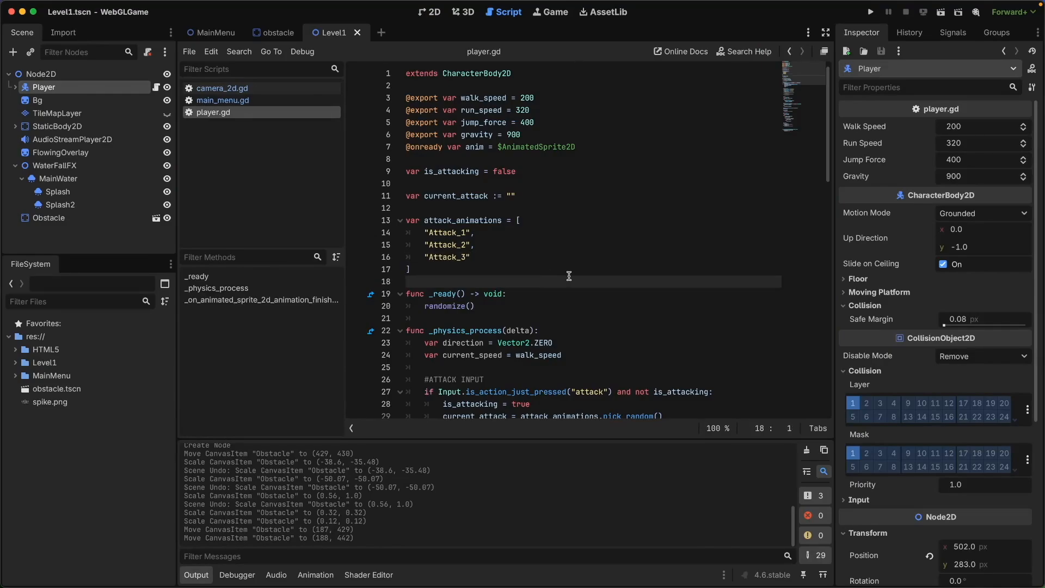
# - After move_and_slide() in player.gd, insert an indented loop over the slide collisions that calls die() for colliders in the "obstacle" group, and save
pyautogui.hotkey('ctrl', 'f')
pyautogui.write('move')
pyautogui.press('Return')
pyautogui.press('Return')
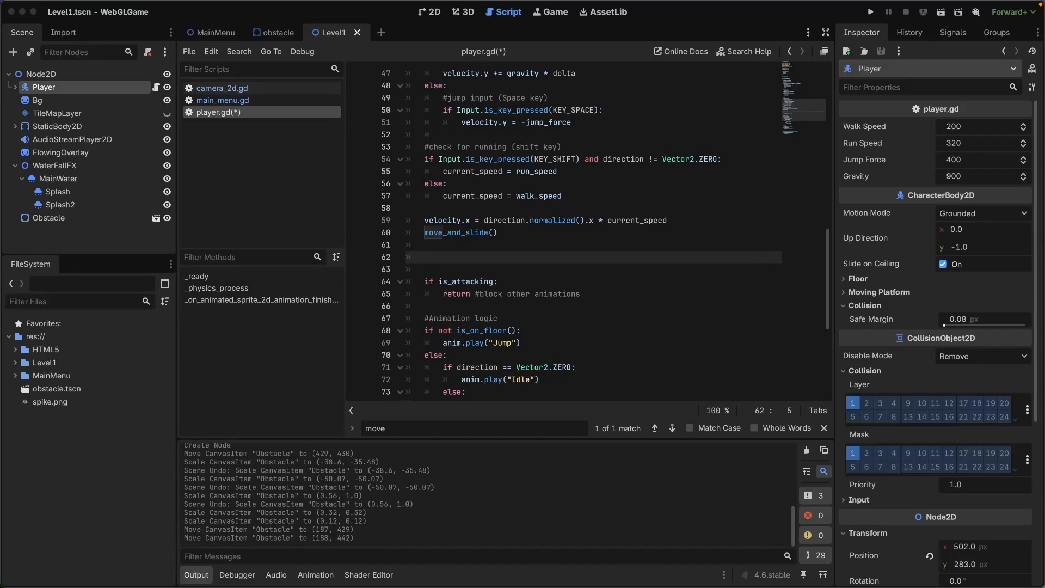
pyautogui.hotkey('ctrl', 'v')
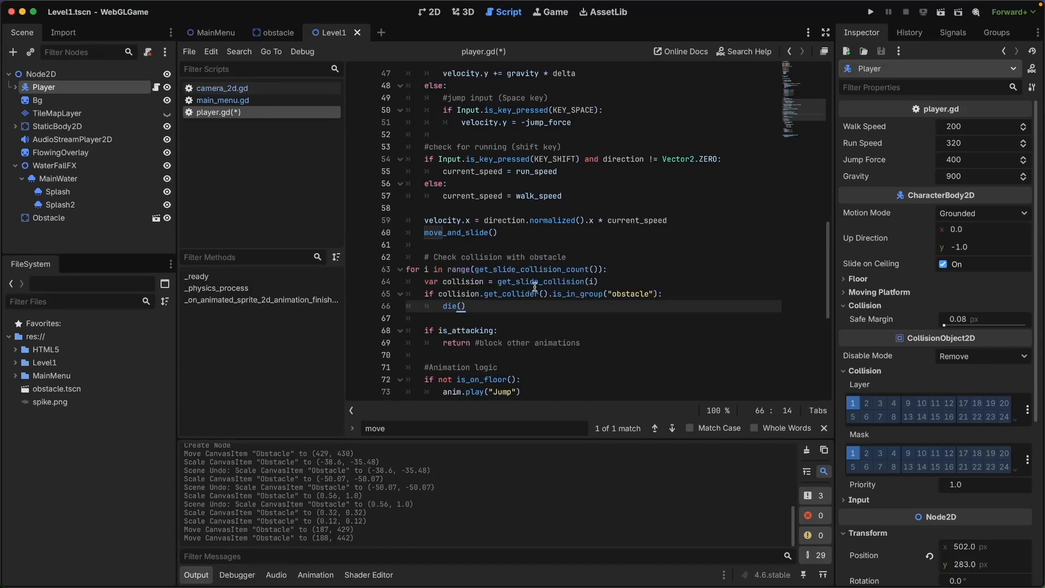
pyautogui.press('Tab')
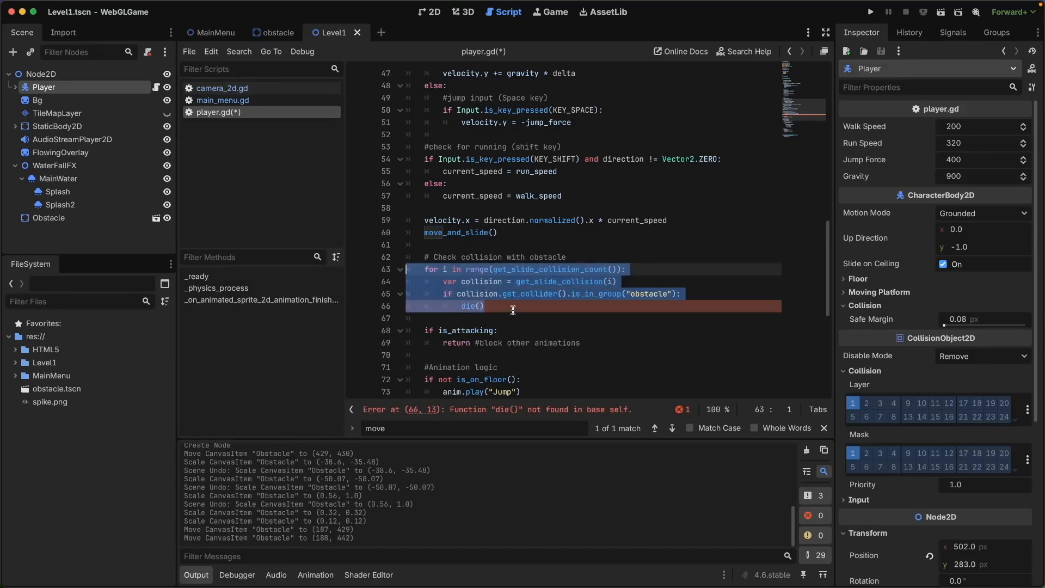
pyautogui.click(507, 308)
pyautogui.hotkey('ctrl', 's')
# - Append a die() function that prints "Player died", zeroes velocity, plays "Death", waits 0.5 seconds and loads res://game_over.tscn, and save player.gd
pyautogui.click(622, 274)
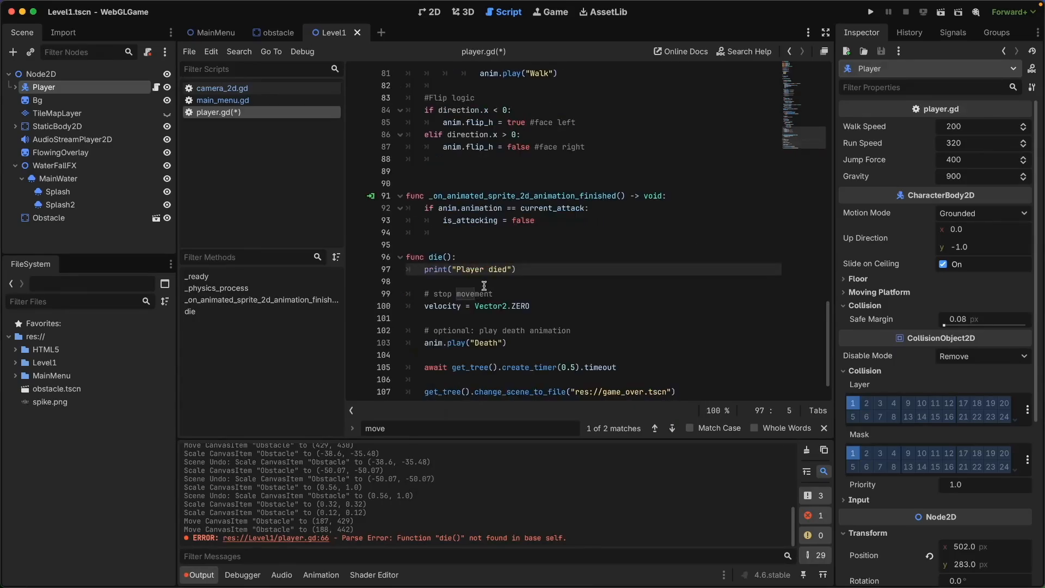
pyautogui.scroll(-1, 490, 284)
pyautogui.press('super+s')
pyautogui.click(543, 270)
pyautogui.click(575, 294)
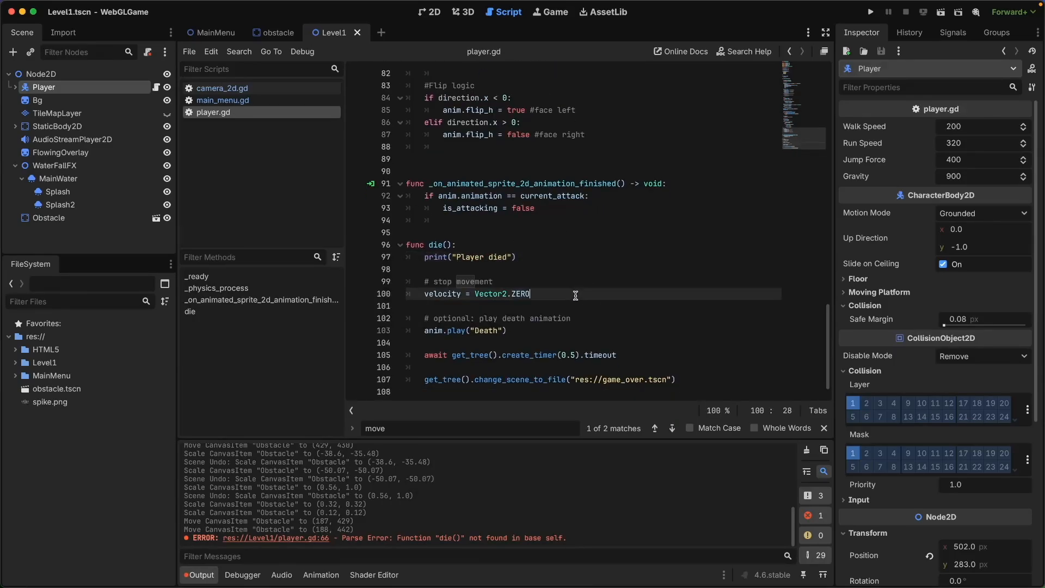
pyautogui.click(605, 333)
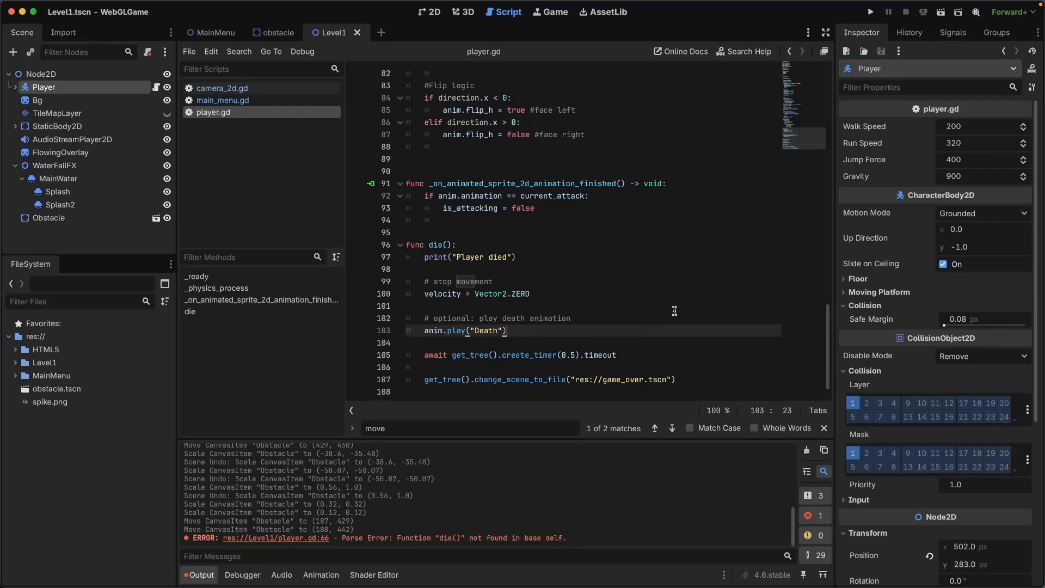
# - In the obstacle scene, add the Obstacle root node to a new group named "obstacle"
pyautogui.click(275, 33)
pyautogui.click(433, 11)
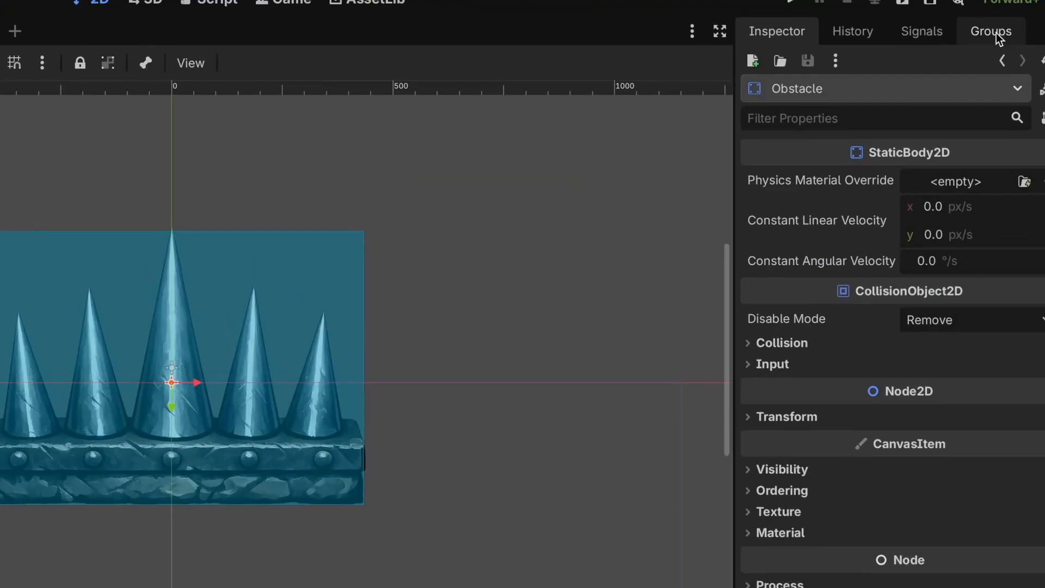
pyautogui.click(1006, 35)
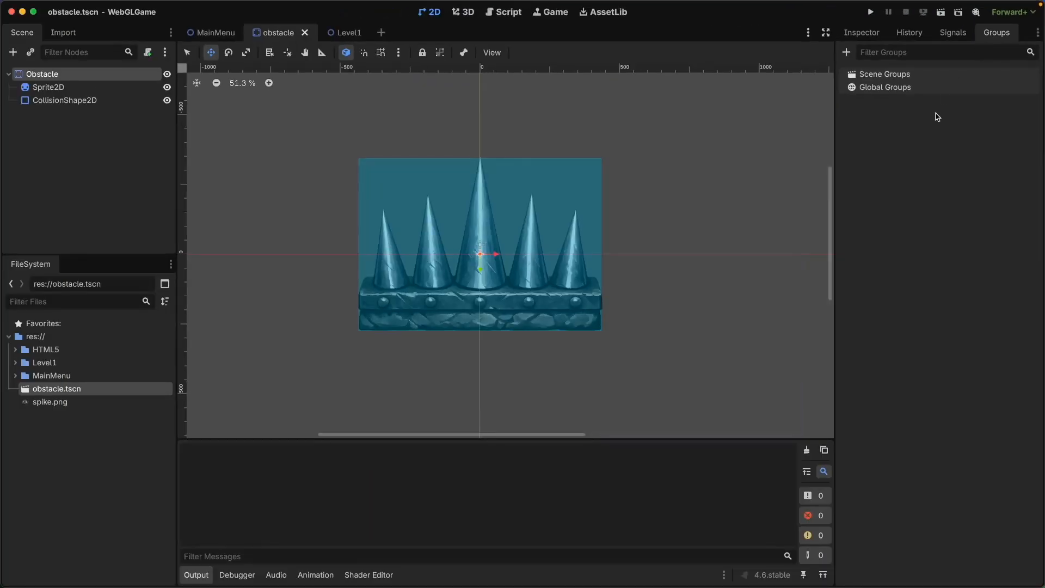
pyautogui.click(844, 53)
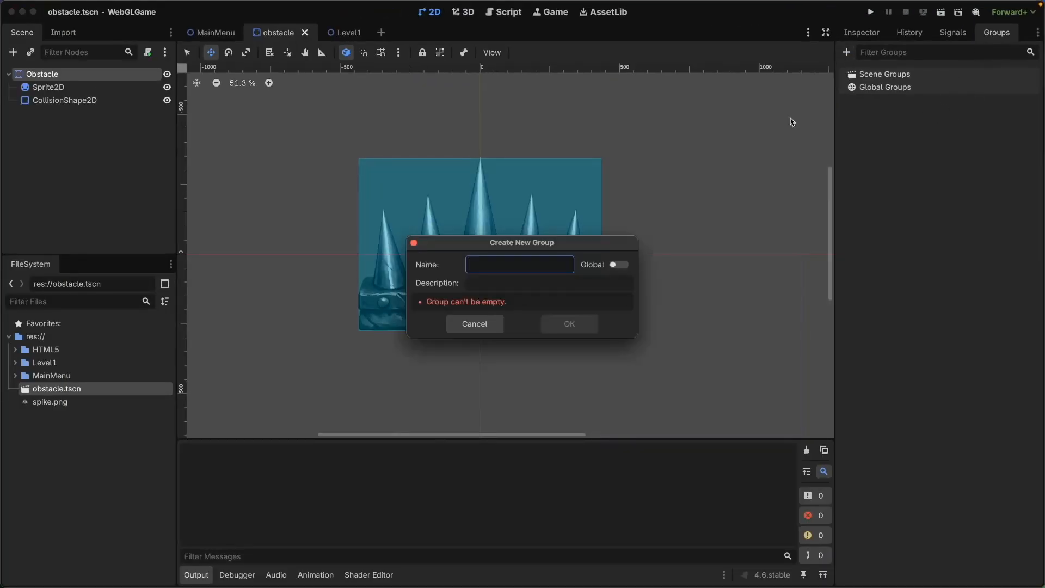
pyautogui.write('obstacle')
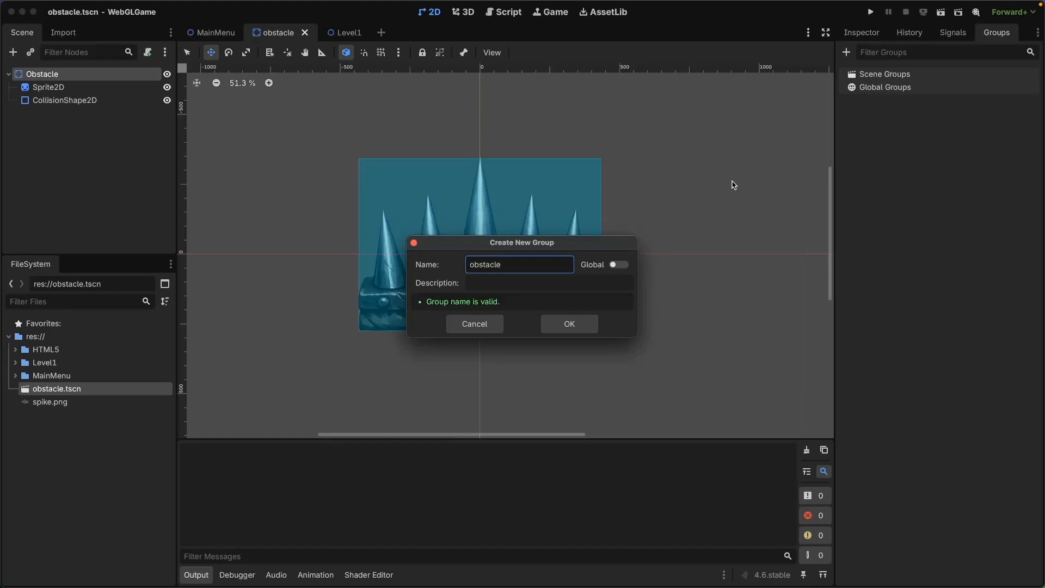
pyautogui.press('Return')
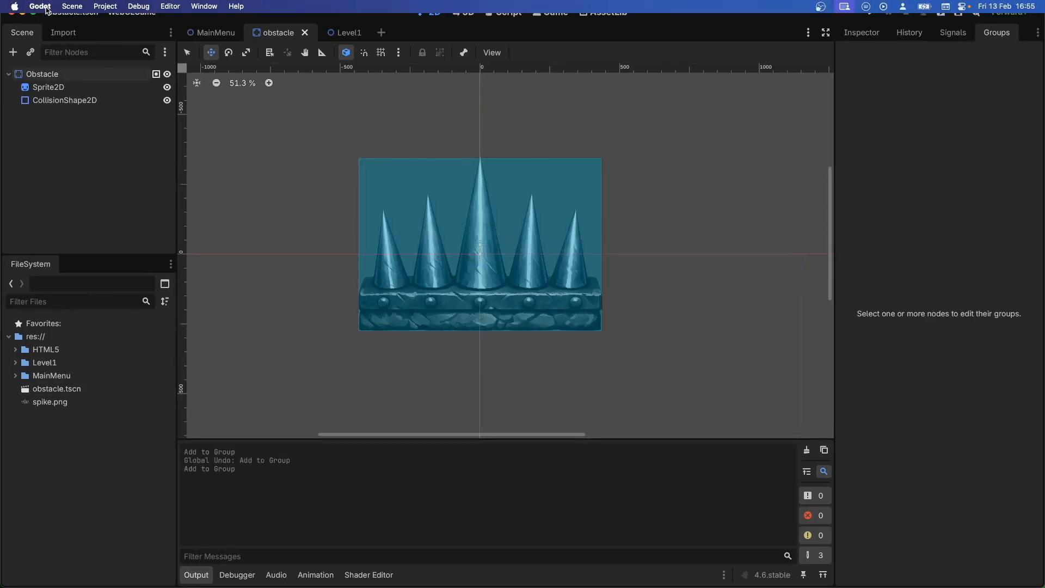
# - Create a new scene with a User Interface root node
pyautogui.click(71, 6)
pyautogui.click(74, 23)
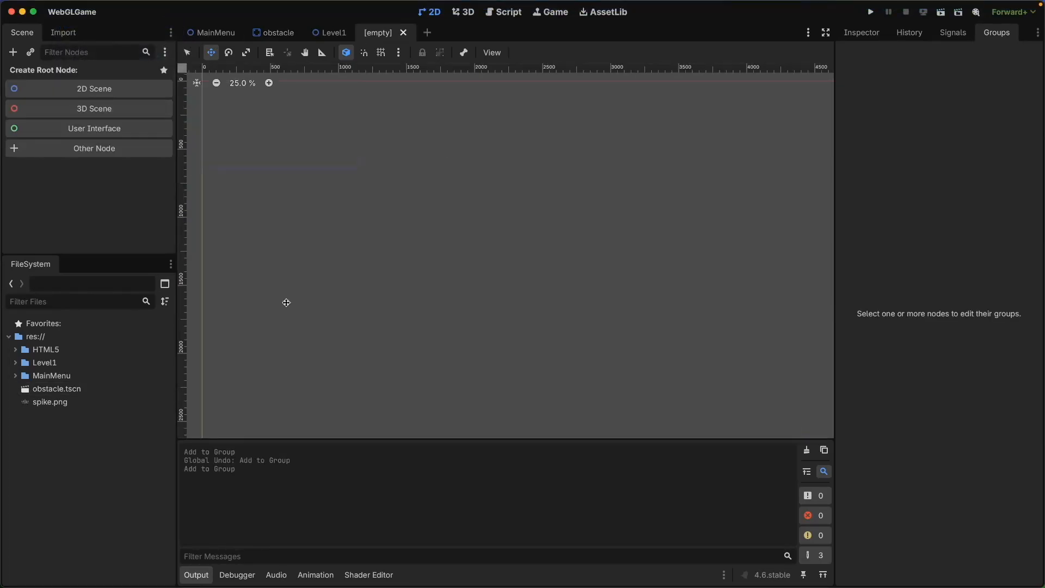
pyautogui.click(142, 132)
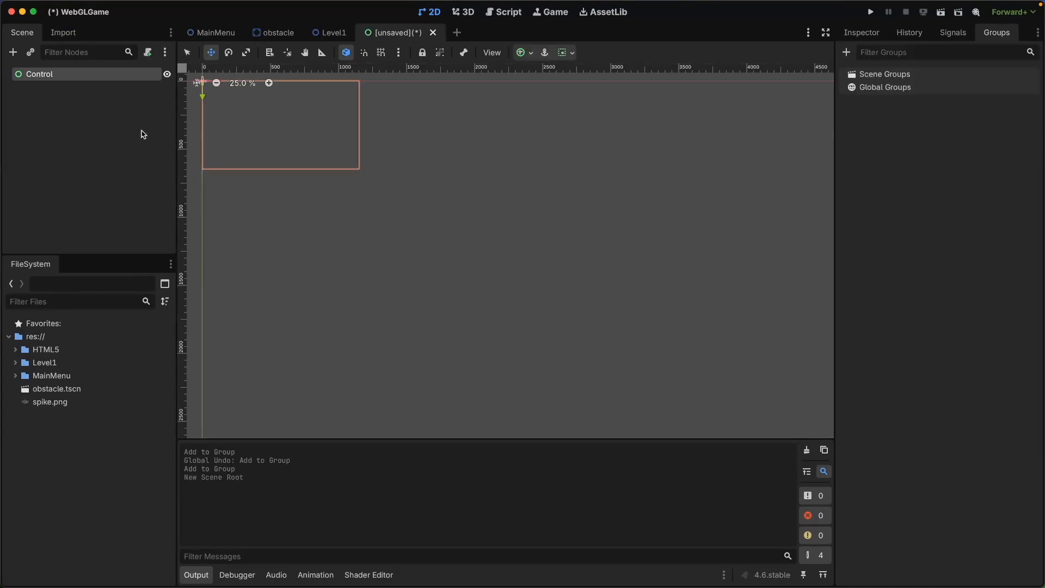
pyautogui.click(113, 124)
# - Add a Label node as a child of the Control root
pyautogui.moveTo(216, 119); pyautogui.dragTo(368, 267, button='middle')
pyautogui.click(87, 73)
pyautogui.press('super+a')
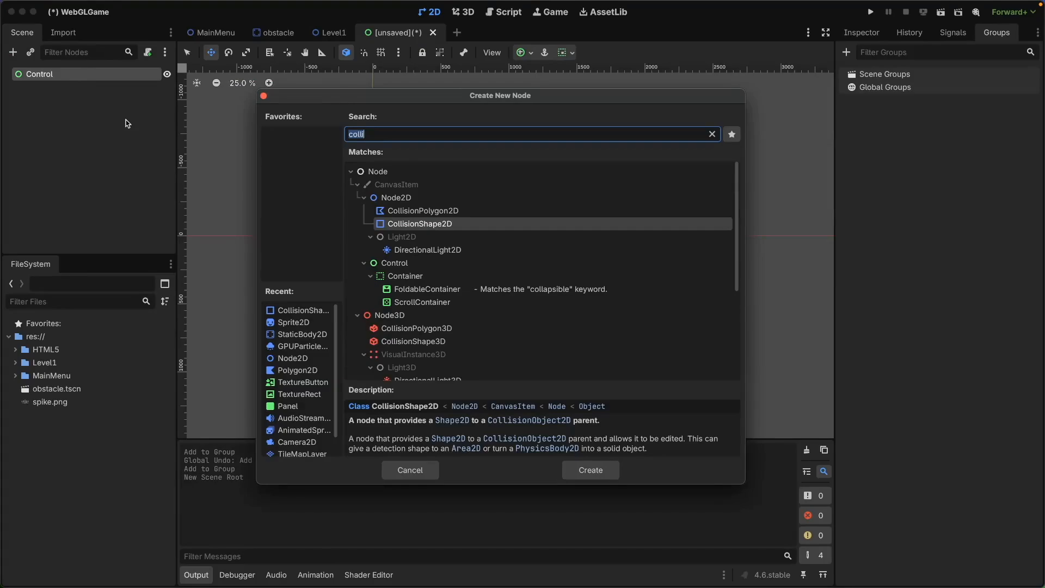
pyautogui.write('label')
pyautogui.click(588, 472)
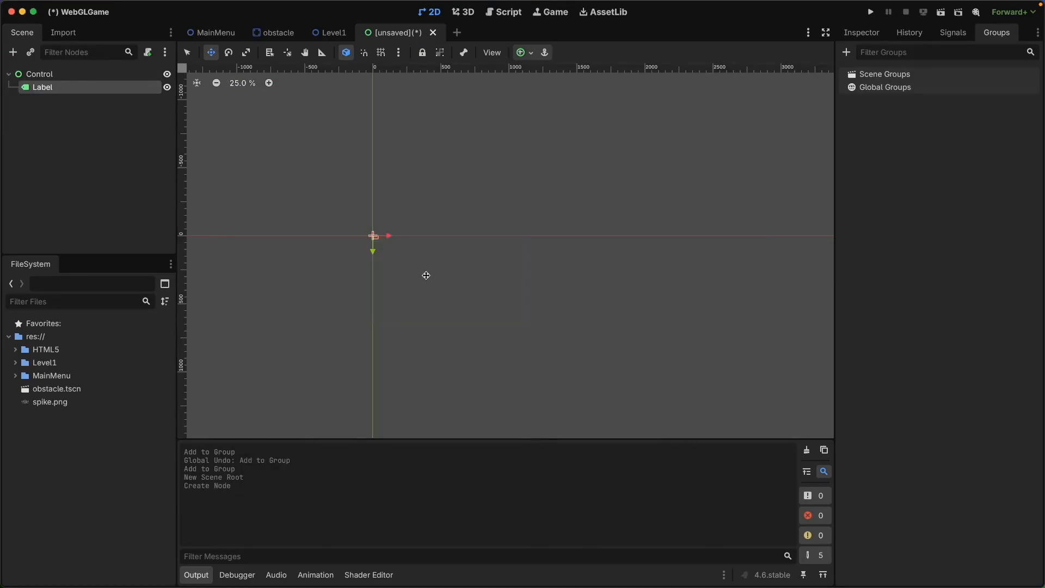
# - Set the Label's text to "GAME OVER" and give it a new LabelSettings resource
pyautogui.scroll(10, 353, 222)
pyautogui.moveTo(479, 275); pyautogui.dragTo(421, 216, button='middle')
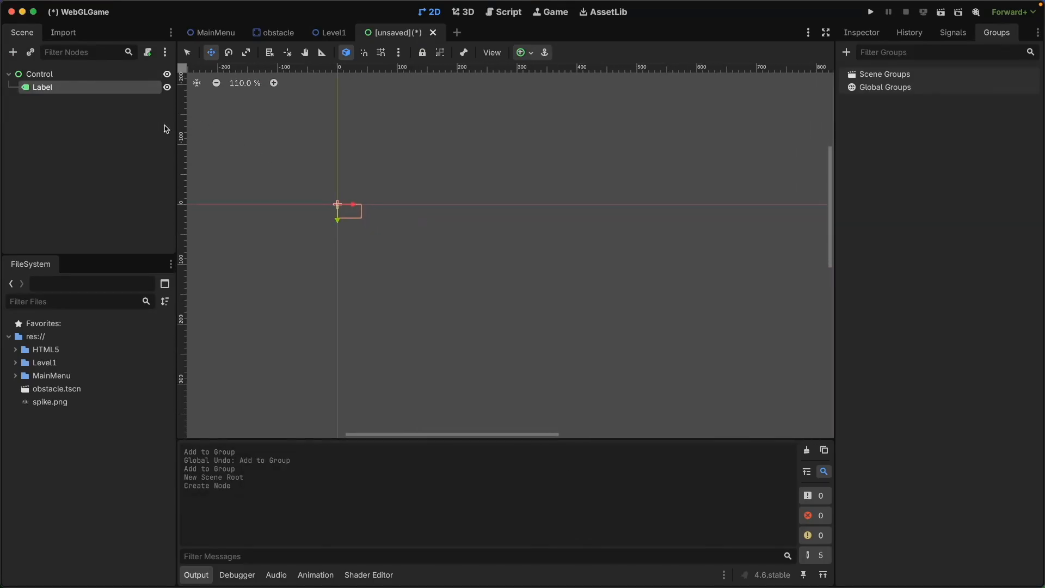
pyautogui.click(865, 36)
pyautogui.click(906, 146)
pyautogui.write('GAME OVER')
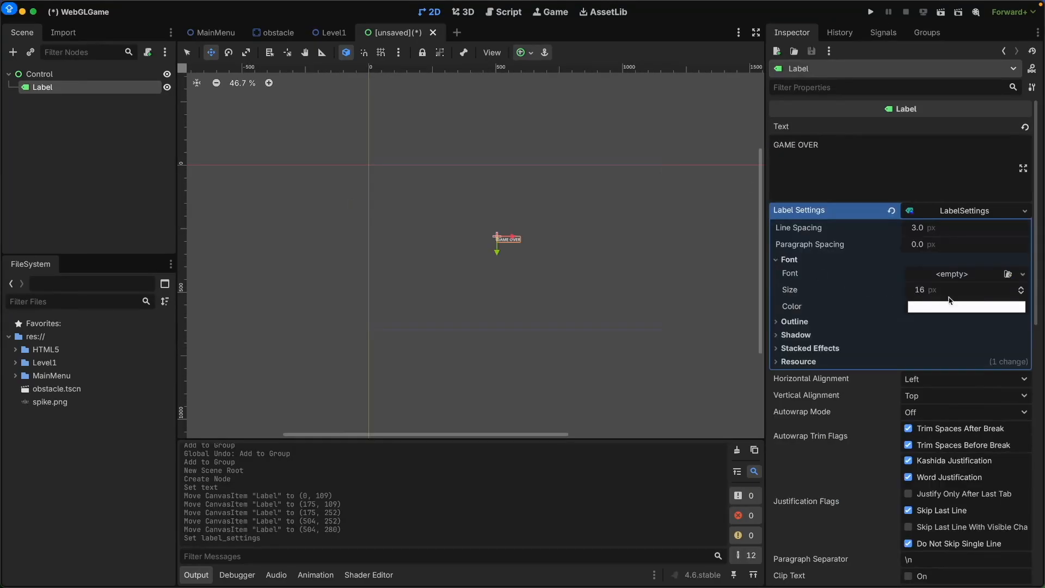
# - Style the GAME OVER label with font size 82 px and red dc003c, placing it at about (333, 223)
pyautogui.moveTo(948, 294); pyautogui.dragTo(1034, 294)
pyautogui.moveTo(514, 247); pyautogui.dragTo(457, 237)
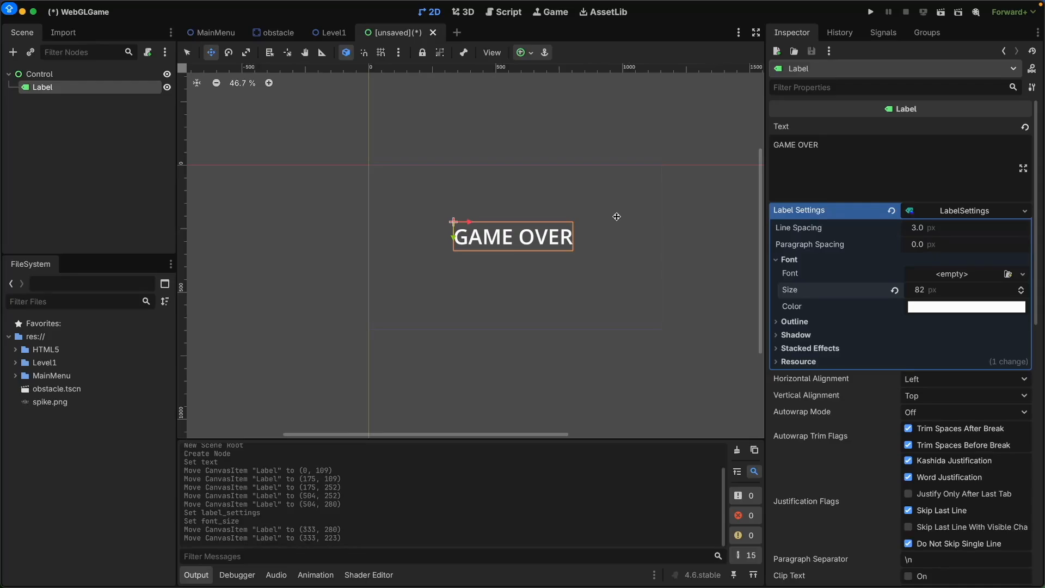
pyautogui.click(939, 308)
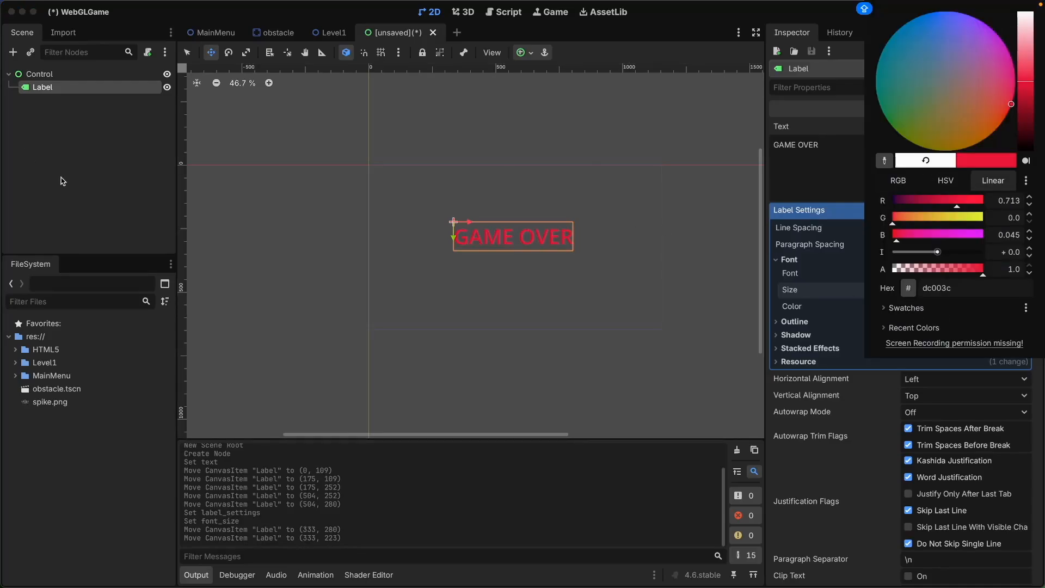
pyautogui.click(56, 178)
# - Save the new scene as game_over.tscn in res://
pyautogui.press('super+s')
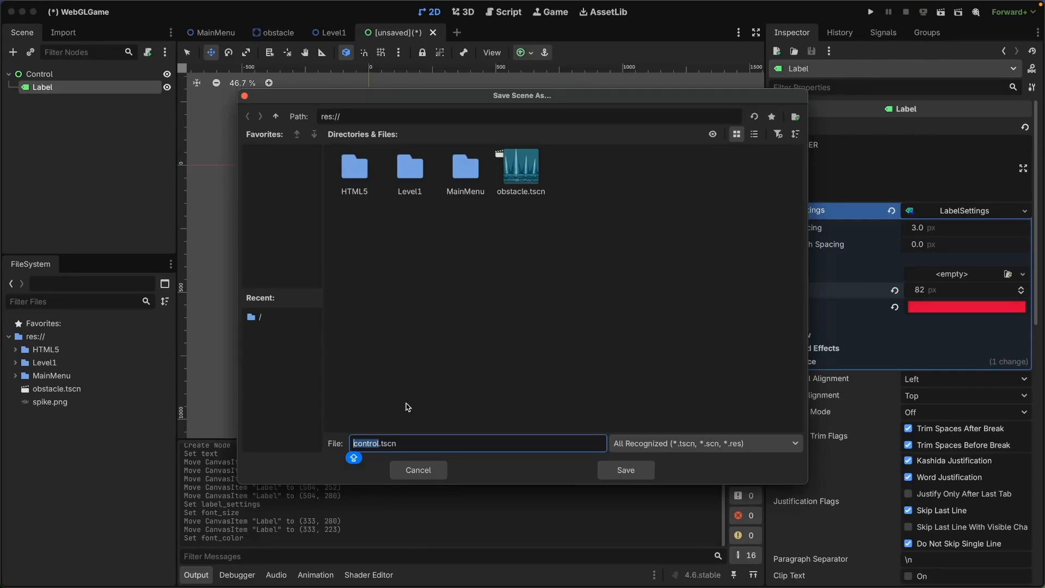
pyautogui.write('GA')
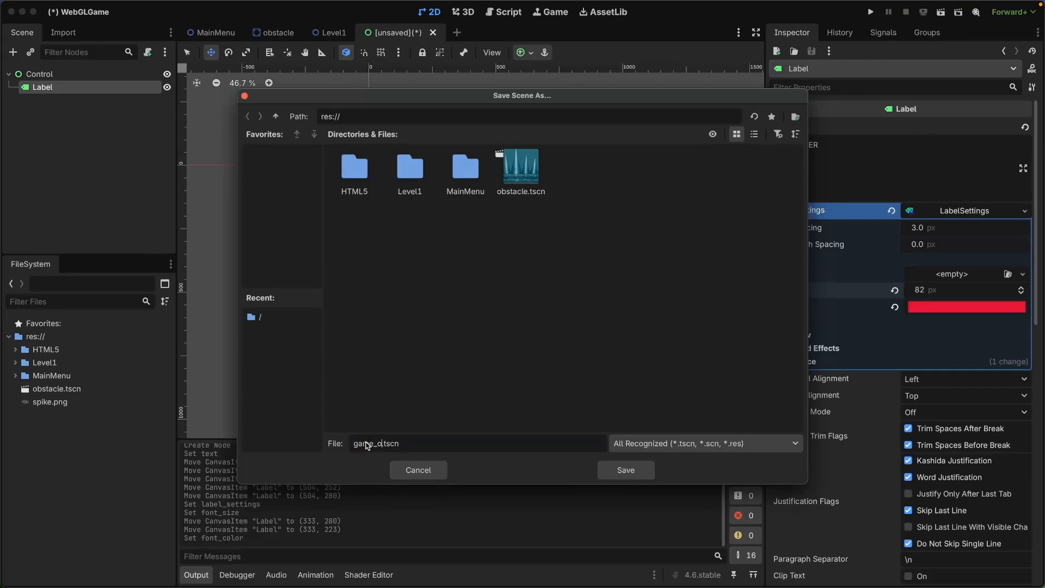
pyautogui.click(624, 473)
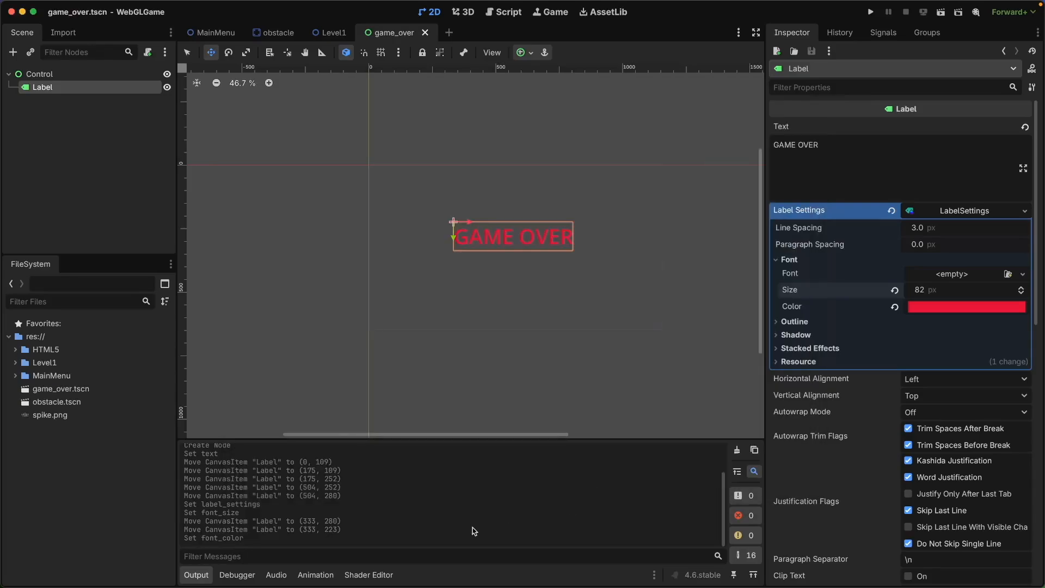
# - Run the project, play the level until the player hits the spikes, and close the game window
pyautogui.click(871, 11)
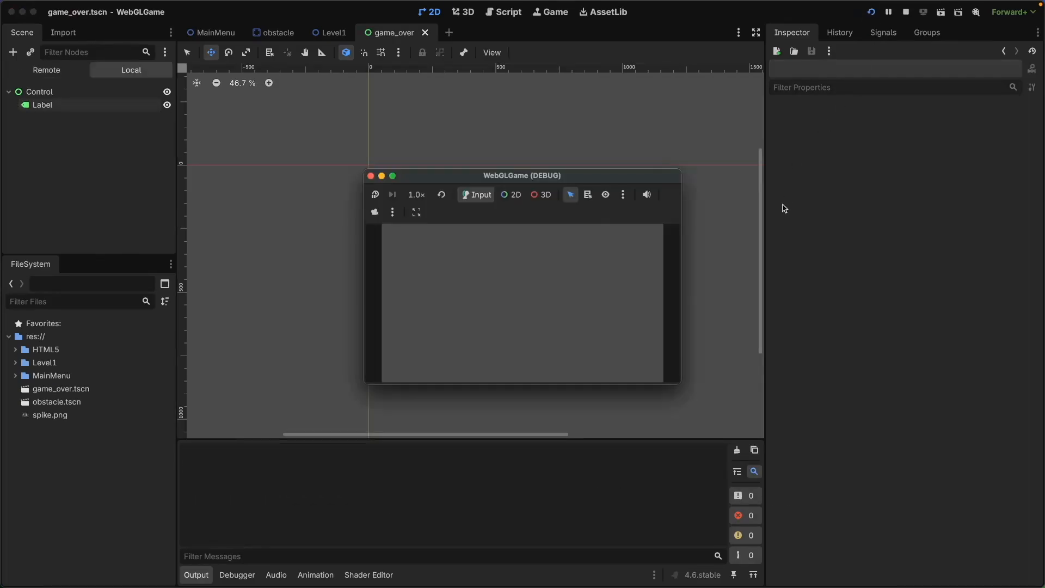
pyautogui.click(533, 278)
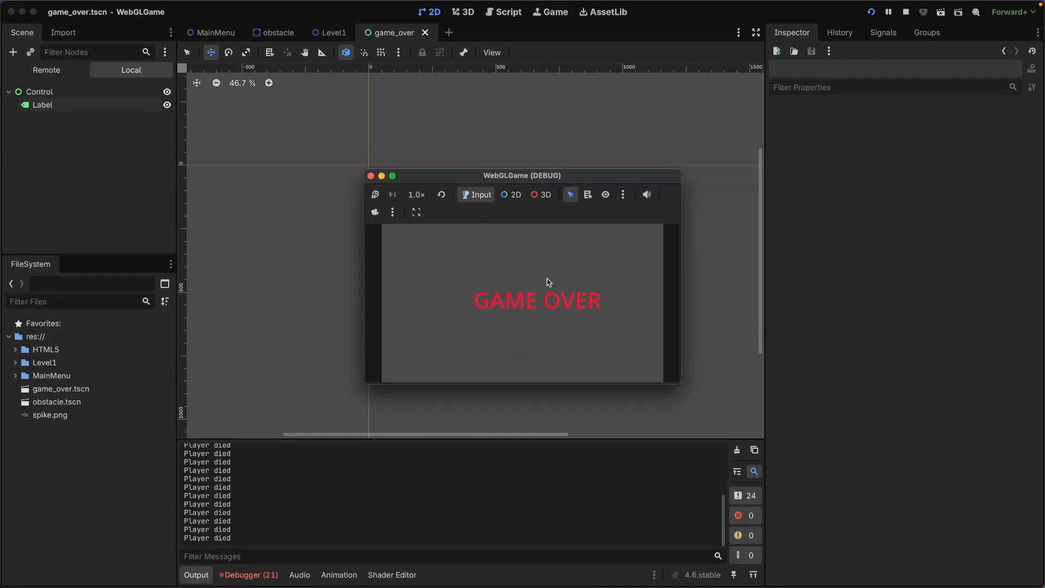
pyautogui.click(370, 178)
# - Import Dead.png from the Finder folder 0119 into the project's Level1 folder
pyautogui.press('super+Tab')
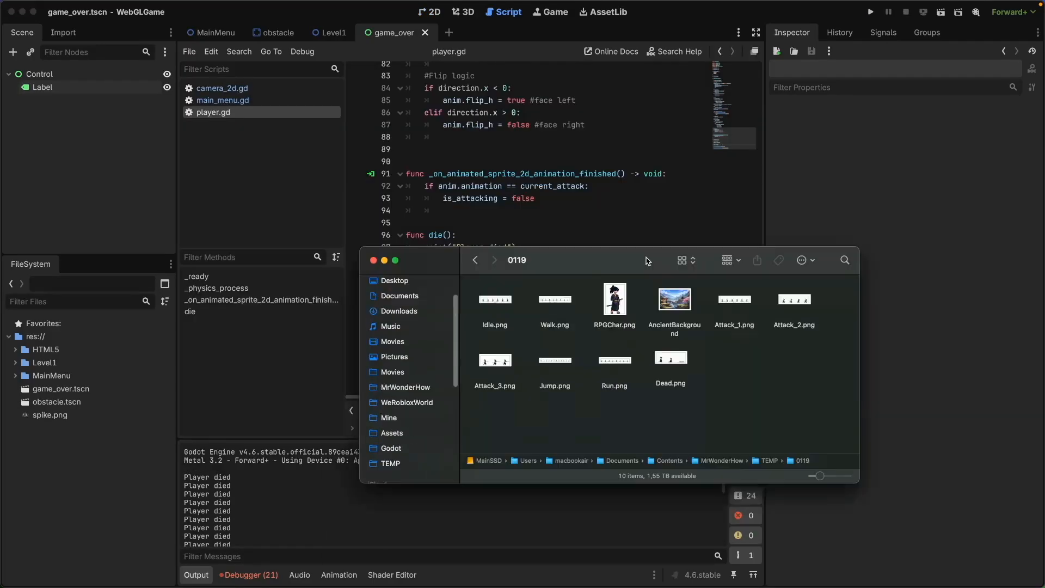
pyautogui.moveTo(641, 296); pyautogui.dragTo(661, 224)
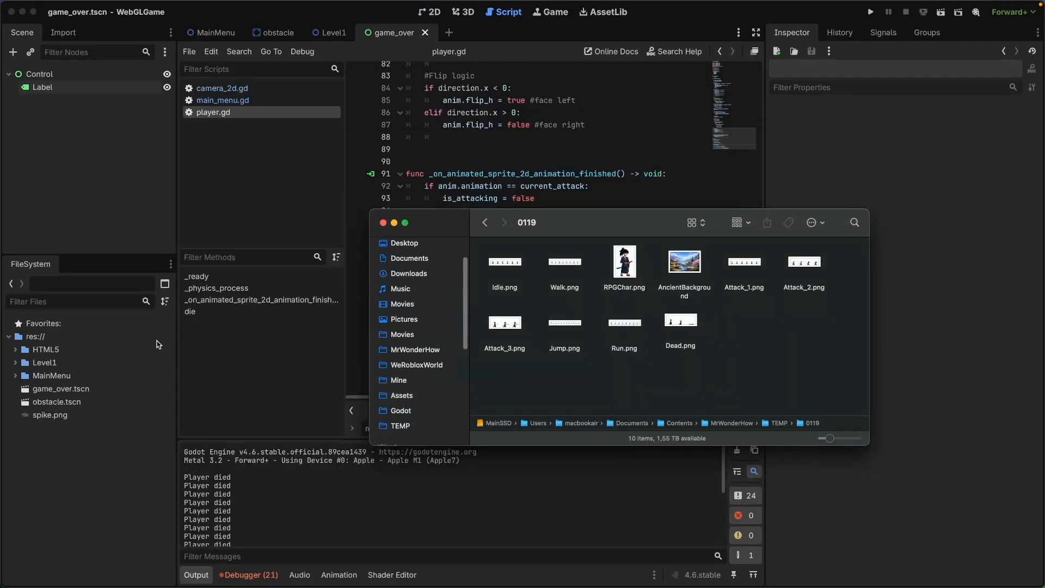
pyautogui.doubleClick(58, 362)
# - In Level1.tscn, add an animation named "Dead" to the sprite frames of the Player's AnimatedSprite2D
pyautogui.scroll(-5, 78, 404)
pyautogui.doubleClick(61, 365)
pyautogui.click(15, 87)
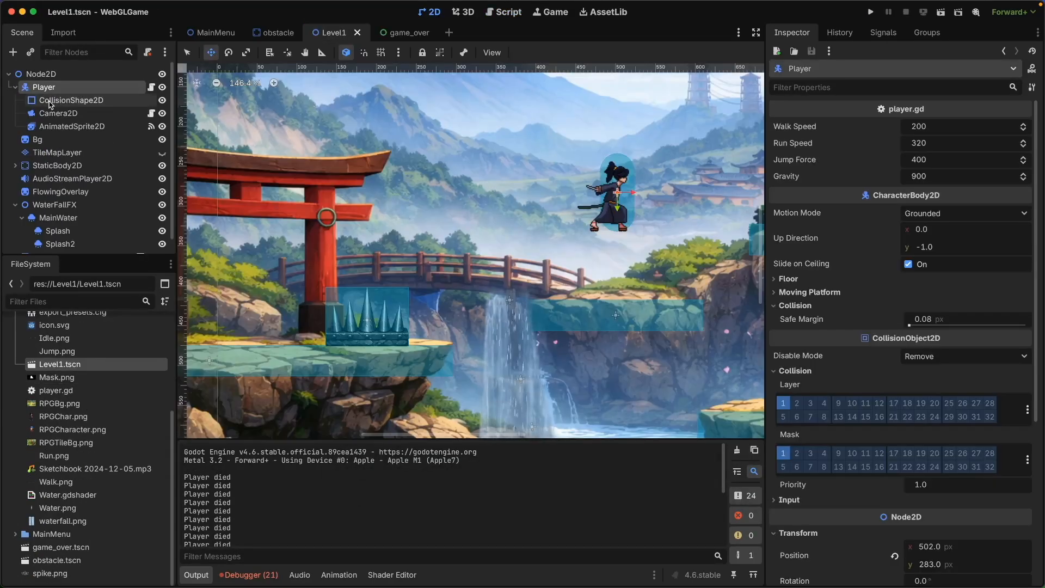
pyautogui.click(68, 125)
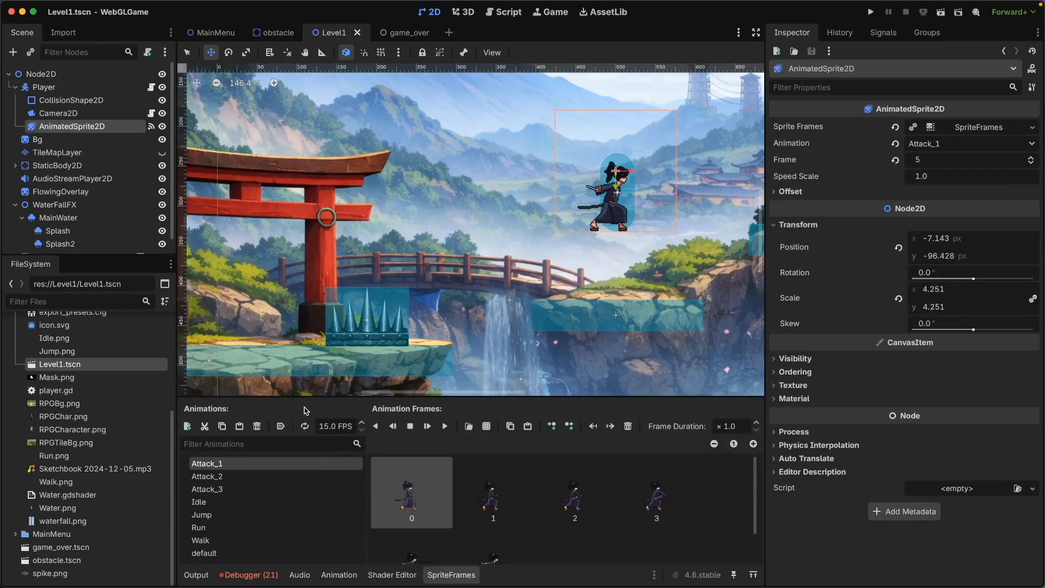
pyautogui.moveTo(315, 397); pyautogui.dragTo(313, 331)
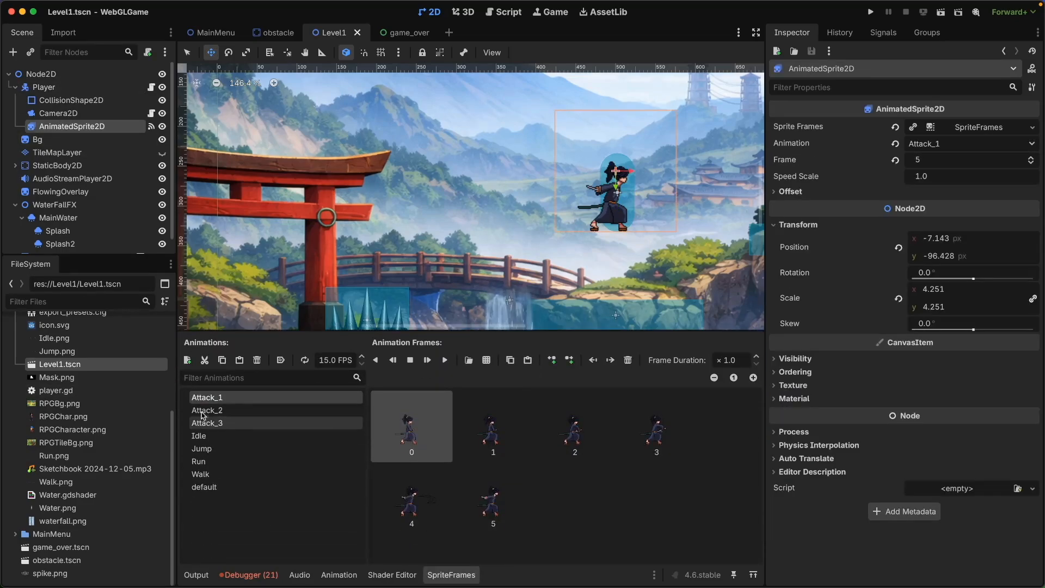
pyautogui.click(188, 360)
pyautogui.click(255, 501)
pyautogui.hotkey('ctrl', 'a')
pyautogui.write('Dead')
pyautogui.press('Return')
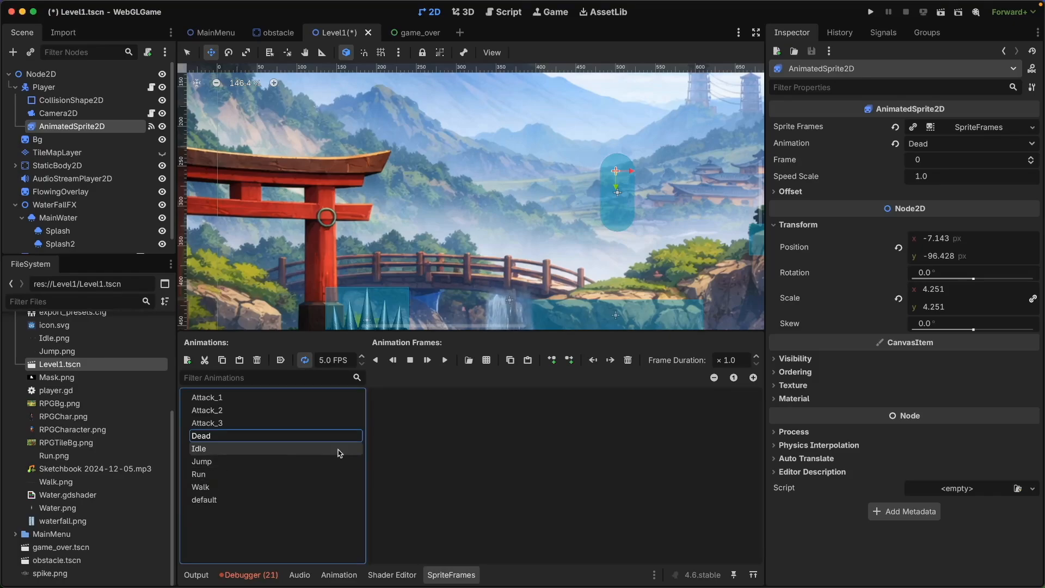
# - Load Dead.png from res://Level1 as the sprite sheet for the Dead animation
pyautogui.click(487, 361)
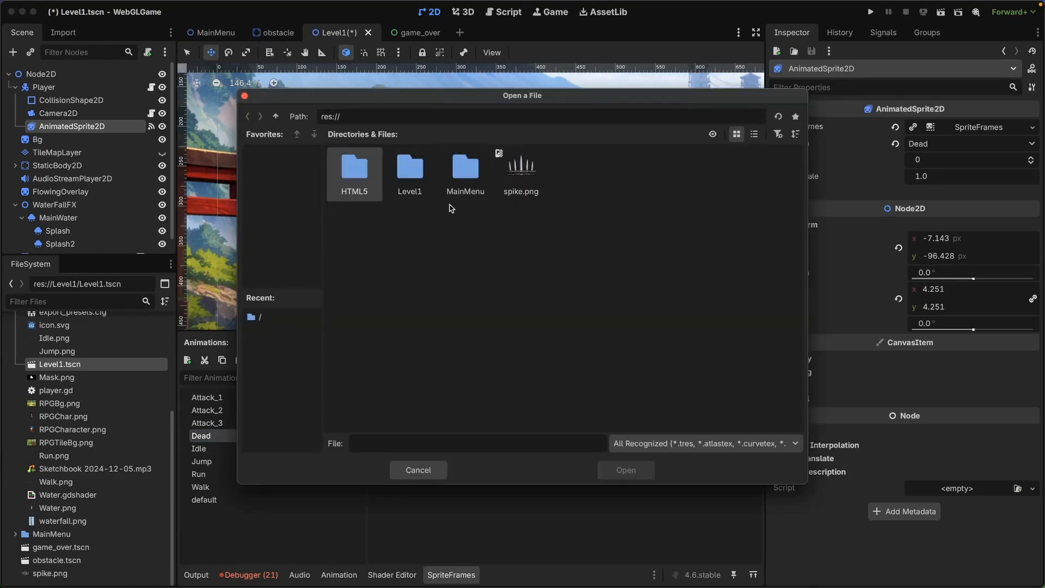
pyautogui.doubleClick(410, 170)
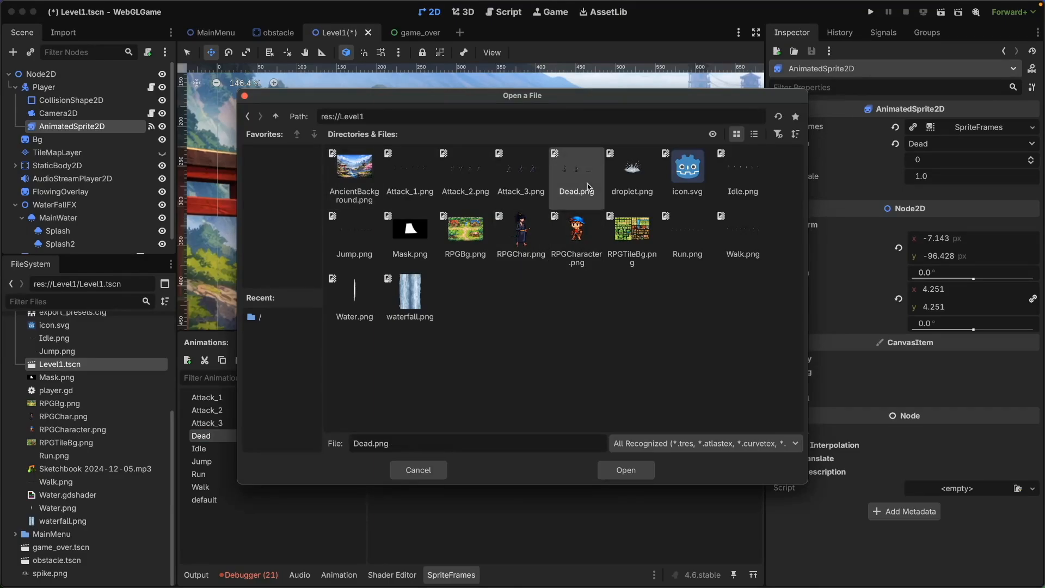
pyautogui.doubleClick(580, 179)
pyautogui.click(228, 140)
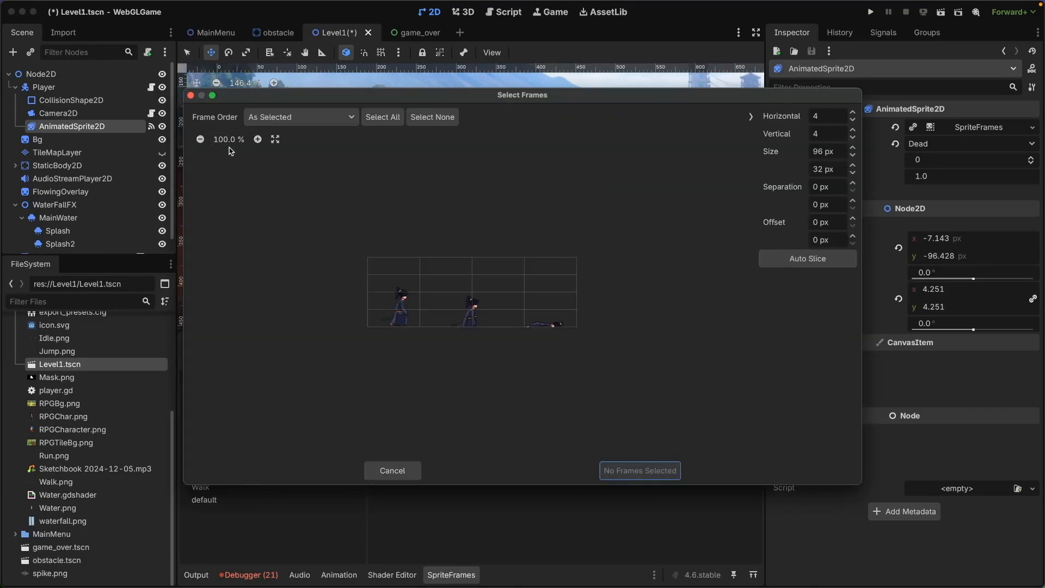
# - Slice the sprite sheet into 3 horizontal by 1 vertical frames and add all three to the Dead animation
pyautogui.click(801, 116)
pyautogui.write('3')
pyautogui.press('Tab')
pyautogui.write('1')
pyautogui.press('Return')
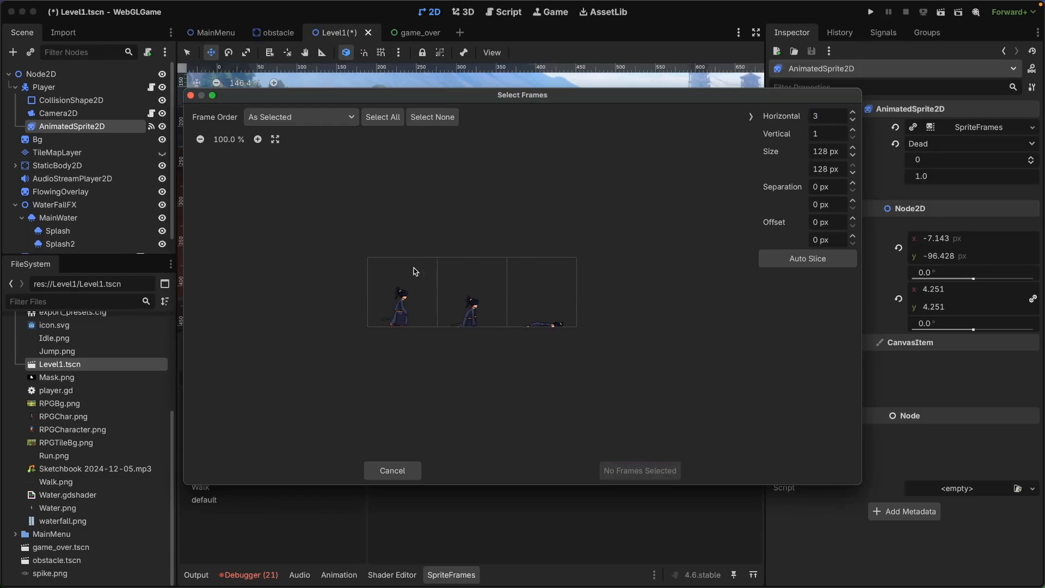
pyautogui.moveTo(422, 275); pyautogui.dragTo(542, 303)
pyautogui.click(641, 471)
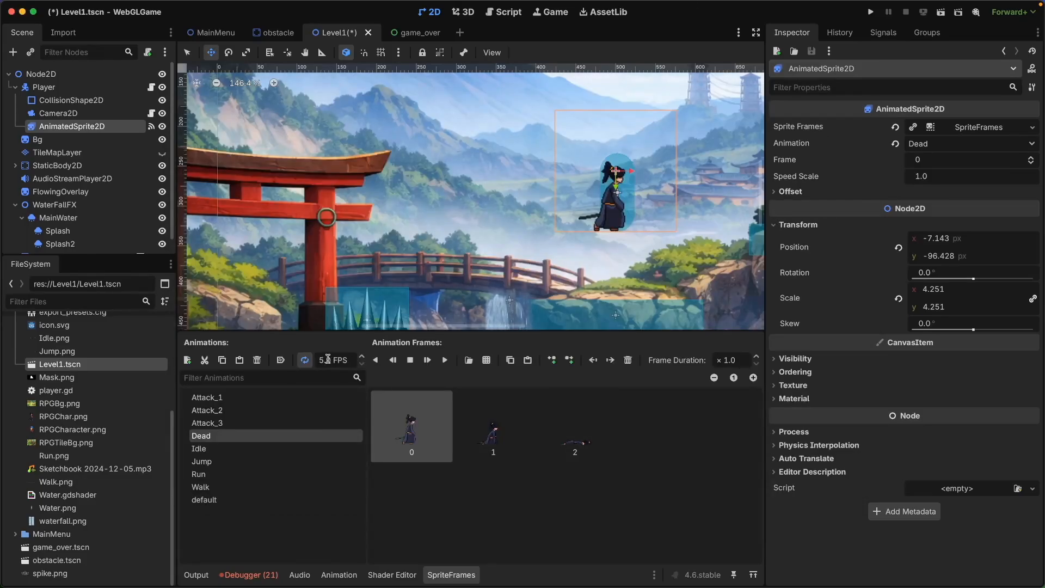
# - Preview the Dead animation at 5 FPS, turn off its looping and play it once more
pyautogui.press('Return')
pyautogui.click(444, 360)
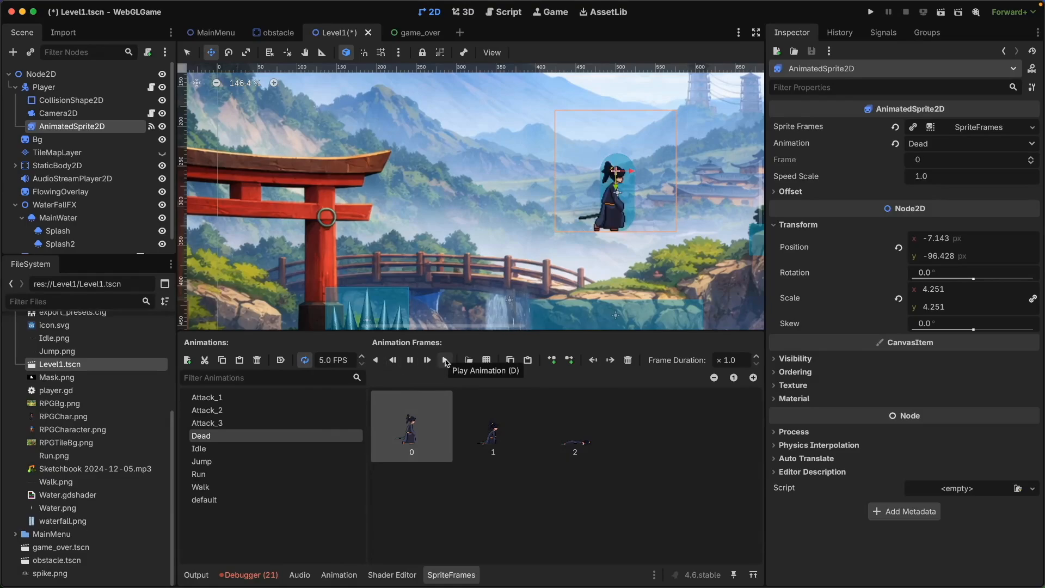
pyautogui.click(305, 361)
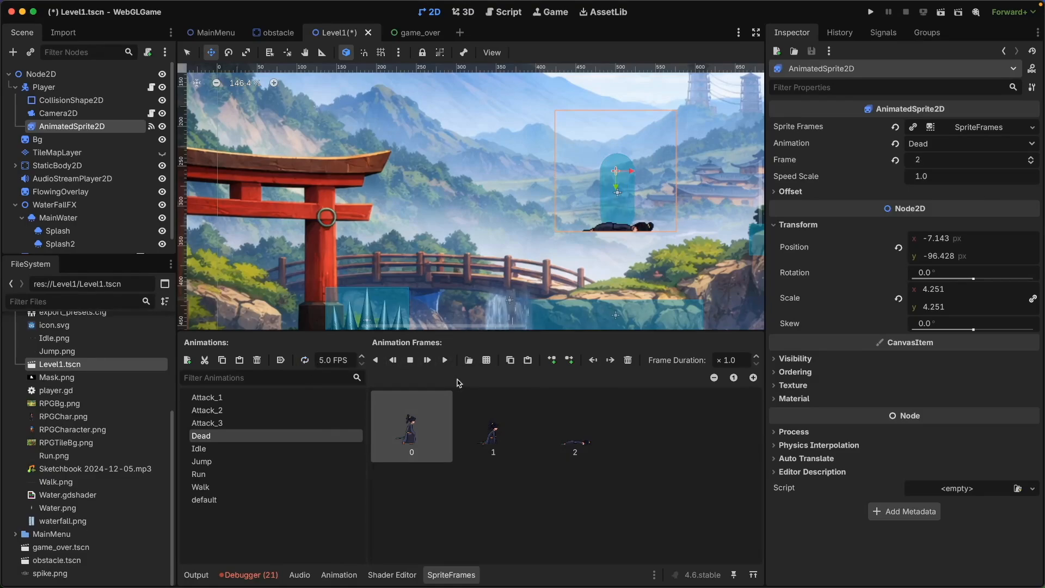
pyautogui.click(445, 360)
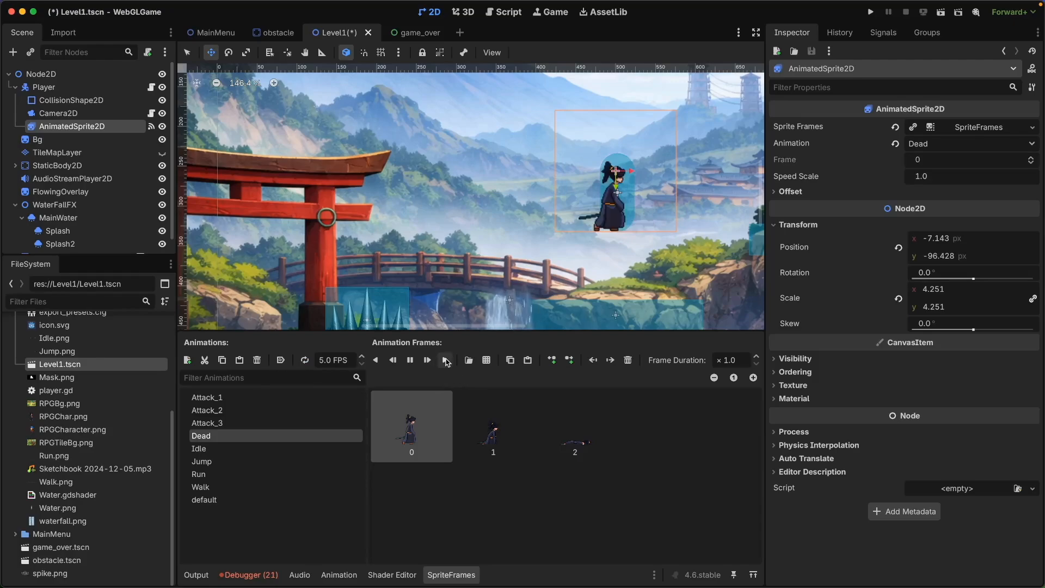
# - Run the game, move the player left into the spikes to test the death sequence, and close the game window
pyautogui.press('super+b')
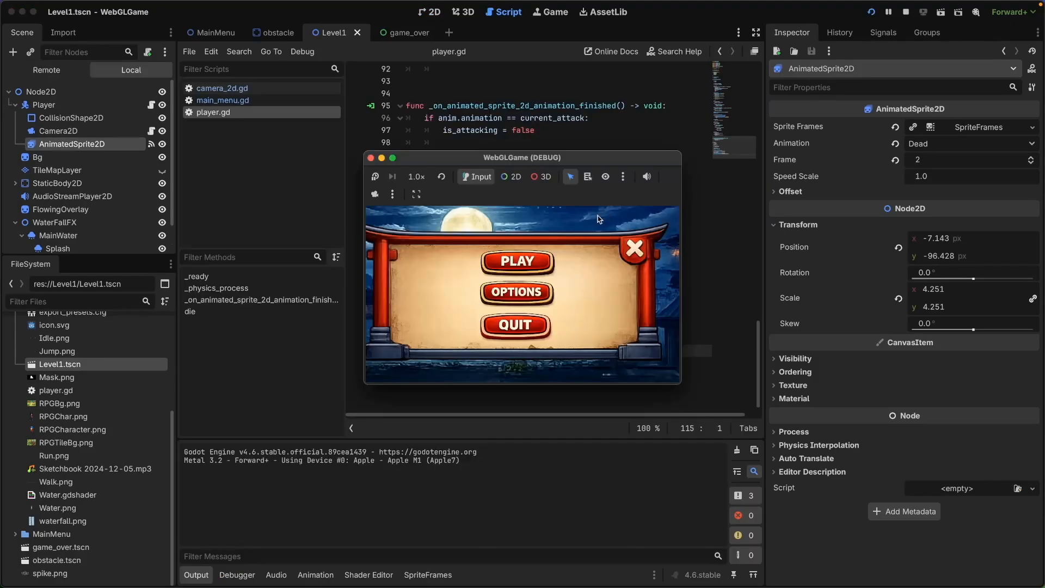
pyautogui.click(533, 264)
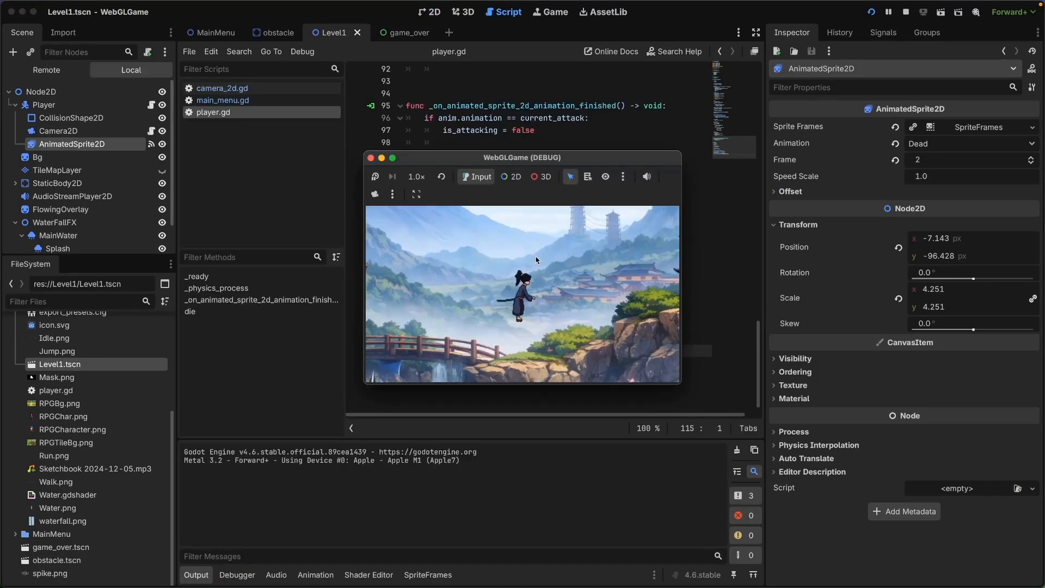
pyautogui.press('Left')
pyautogui.press('Left')
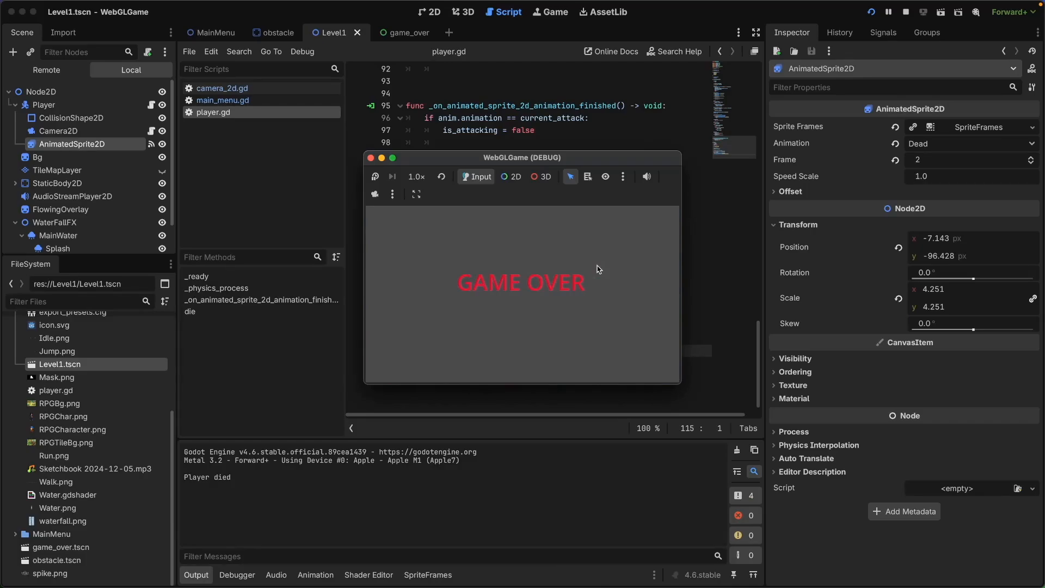
pyautogui.click(372, 158)
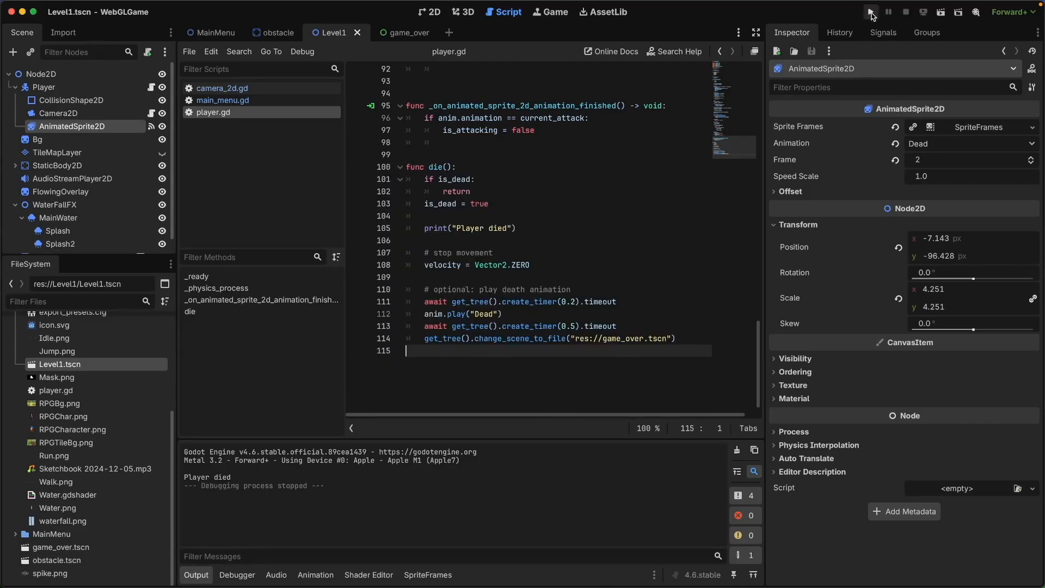
# - Run the game again and jump the player left toward the spikes beside the red gate to retest the death sequence
pyautogui.press('super+b')
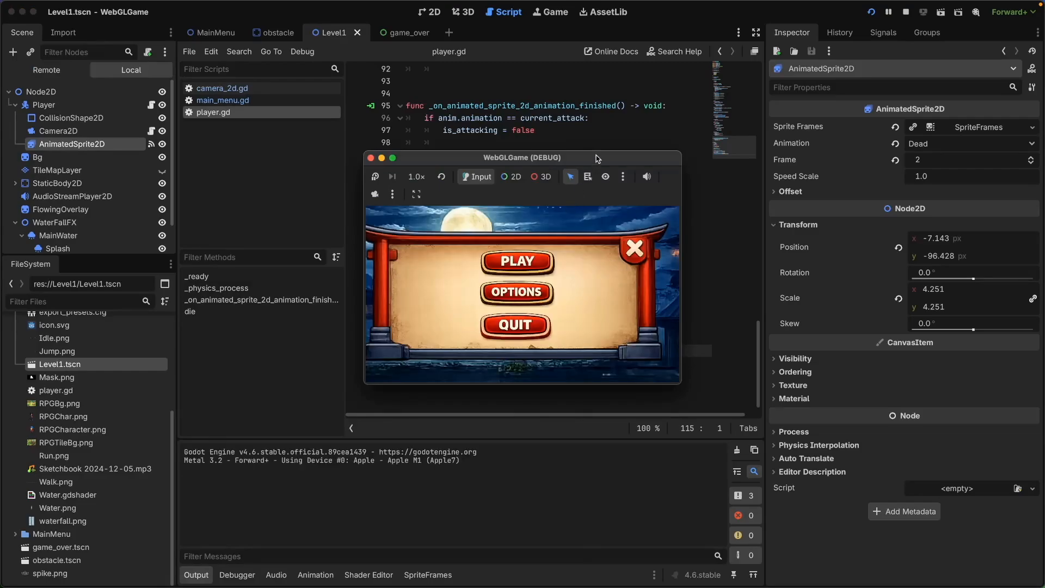
pyautogui.click(525, 264)
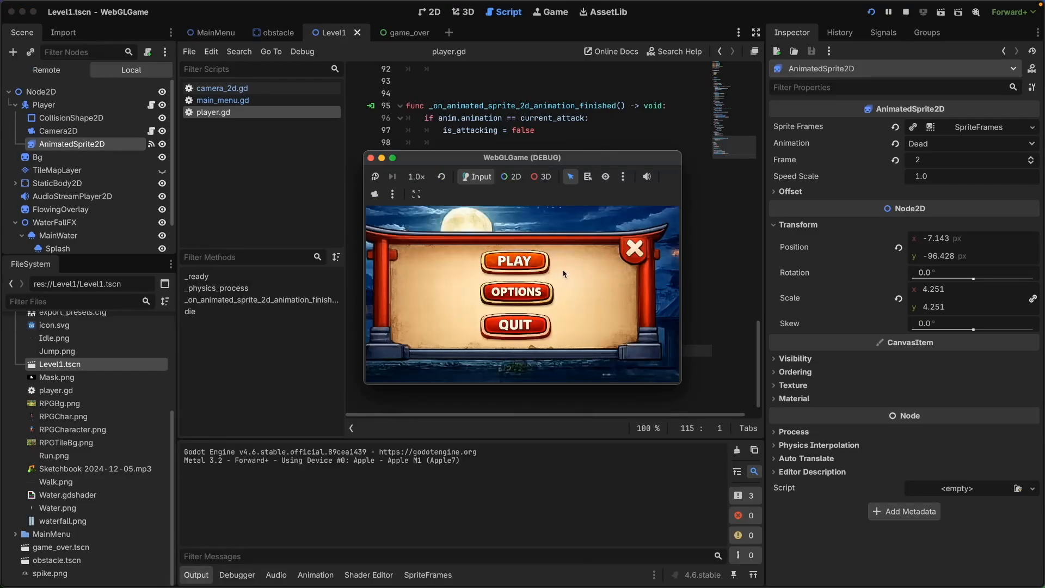
pyautogui.press('Left')
pyautogui.press('space')
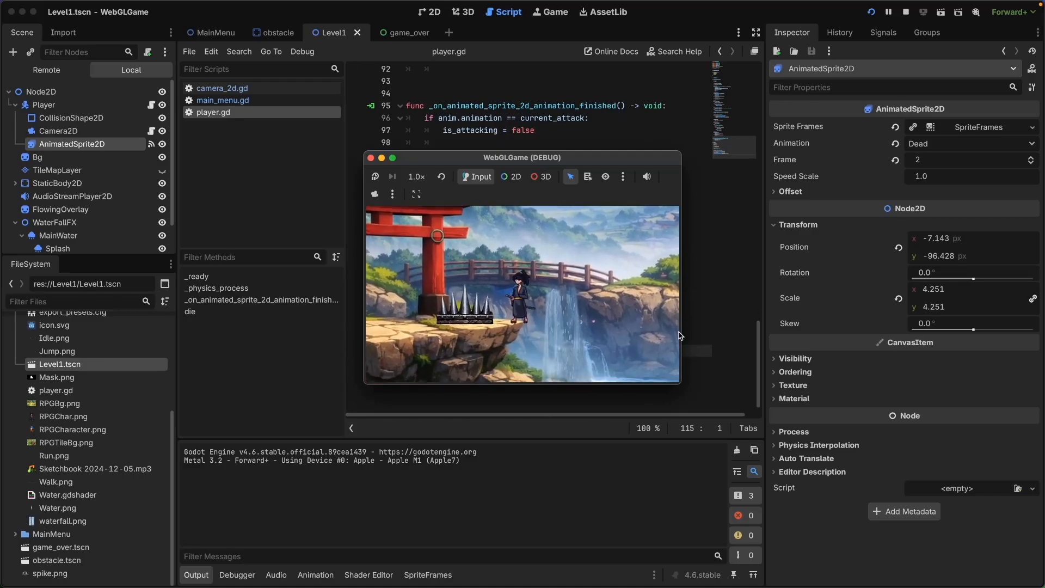
pyautogui.press('Left')
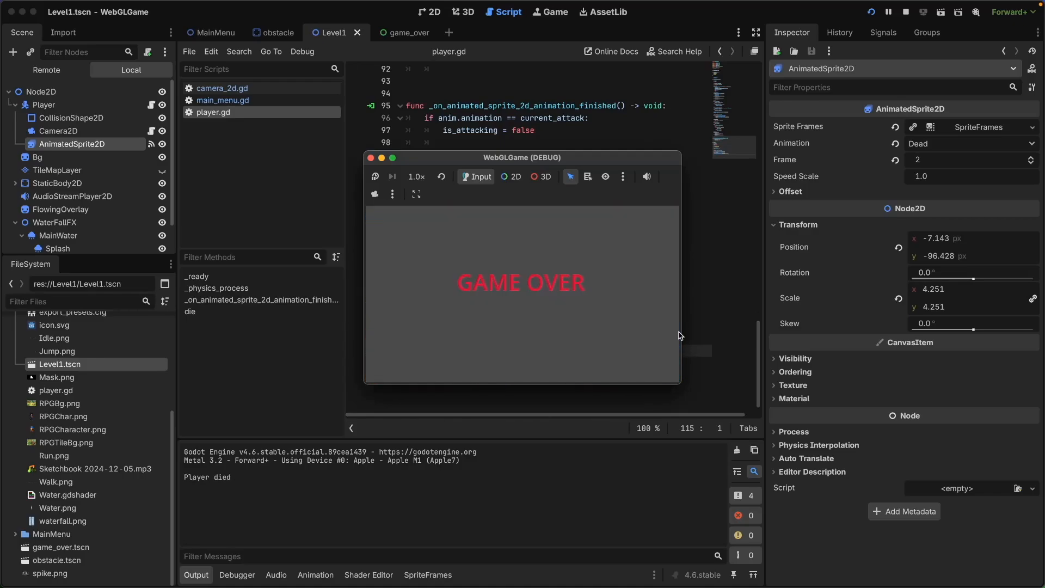